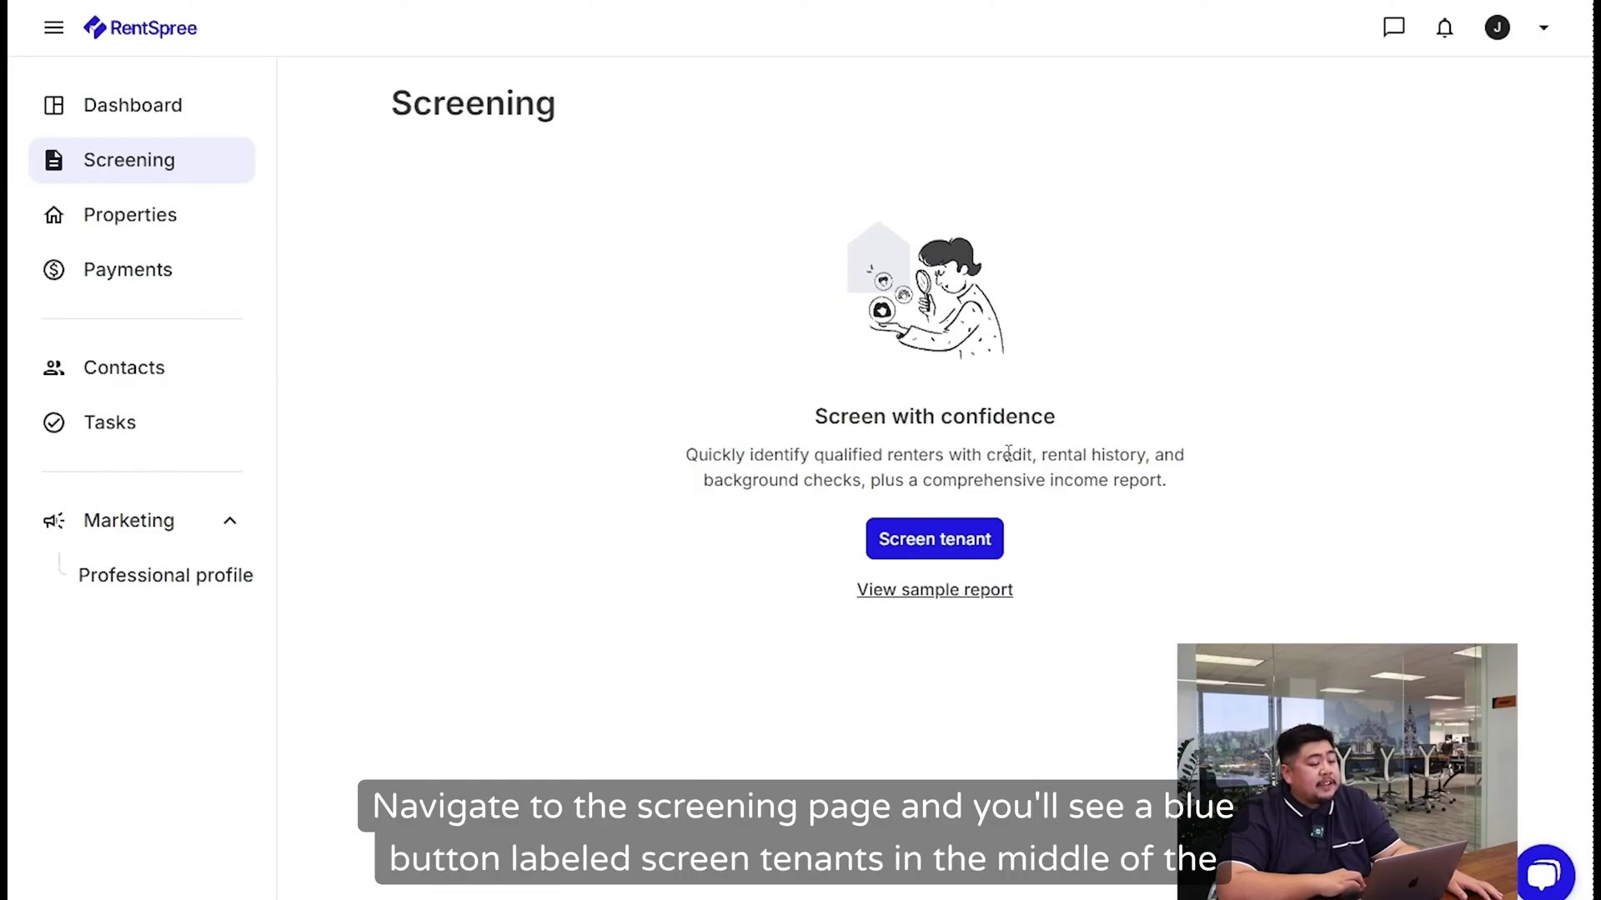
# - Start tenant screening and accept the TransUnion Service Agreement
pyautogui.click(956, 542)
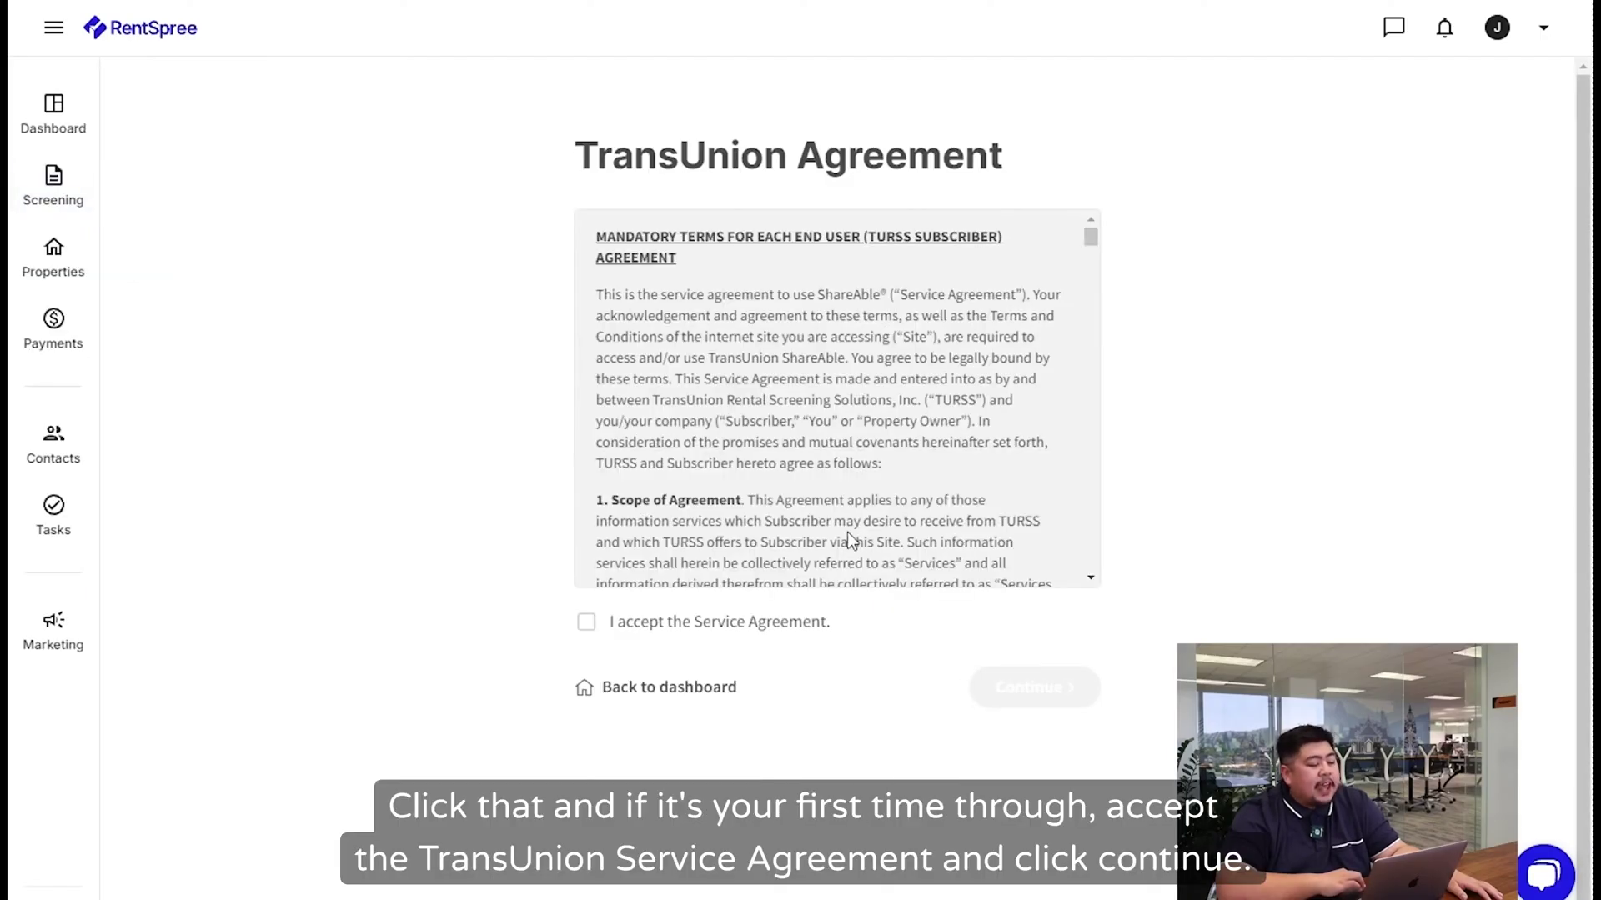
pyautogui.click(590, 624)
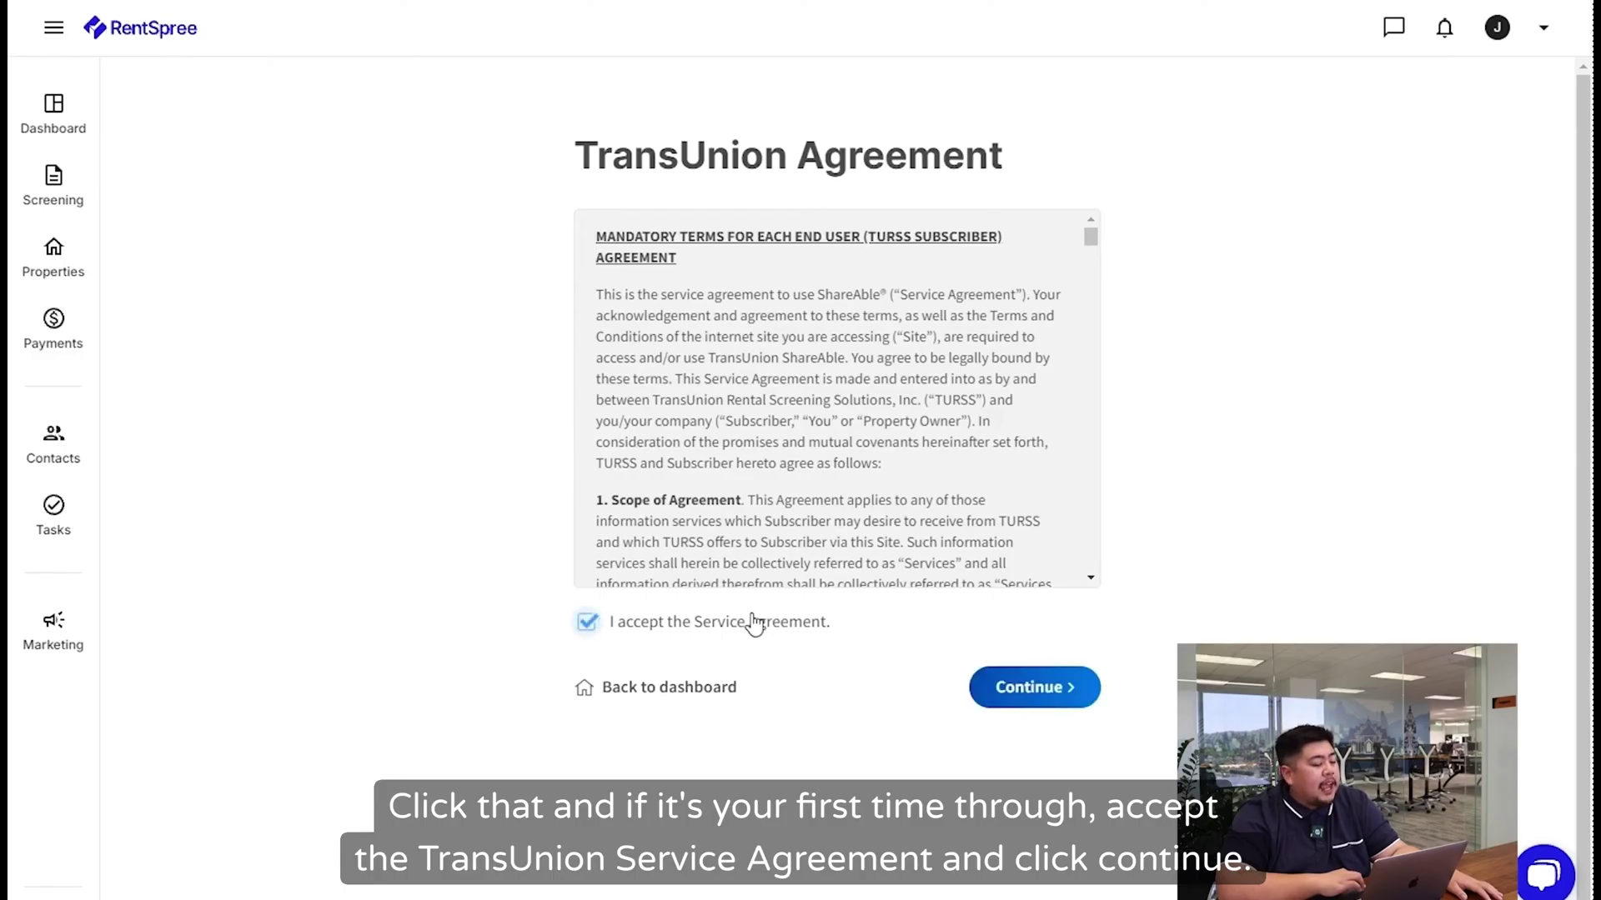
pyautogui.click(1034, 683)
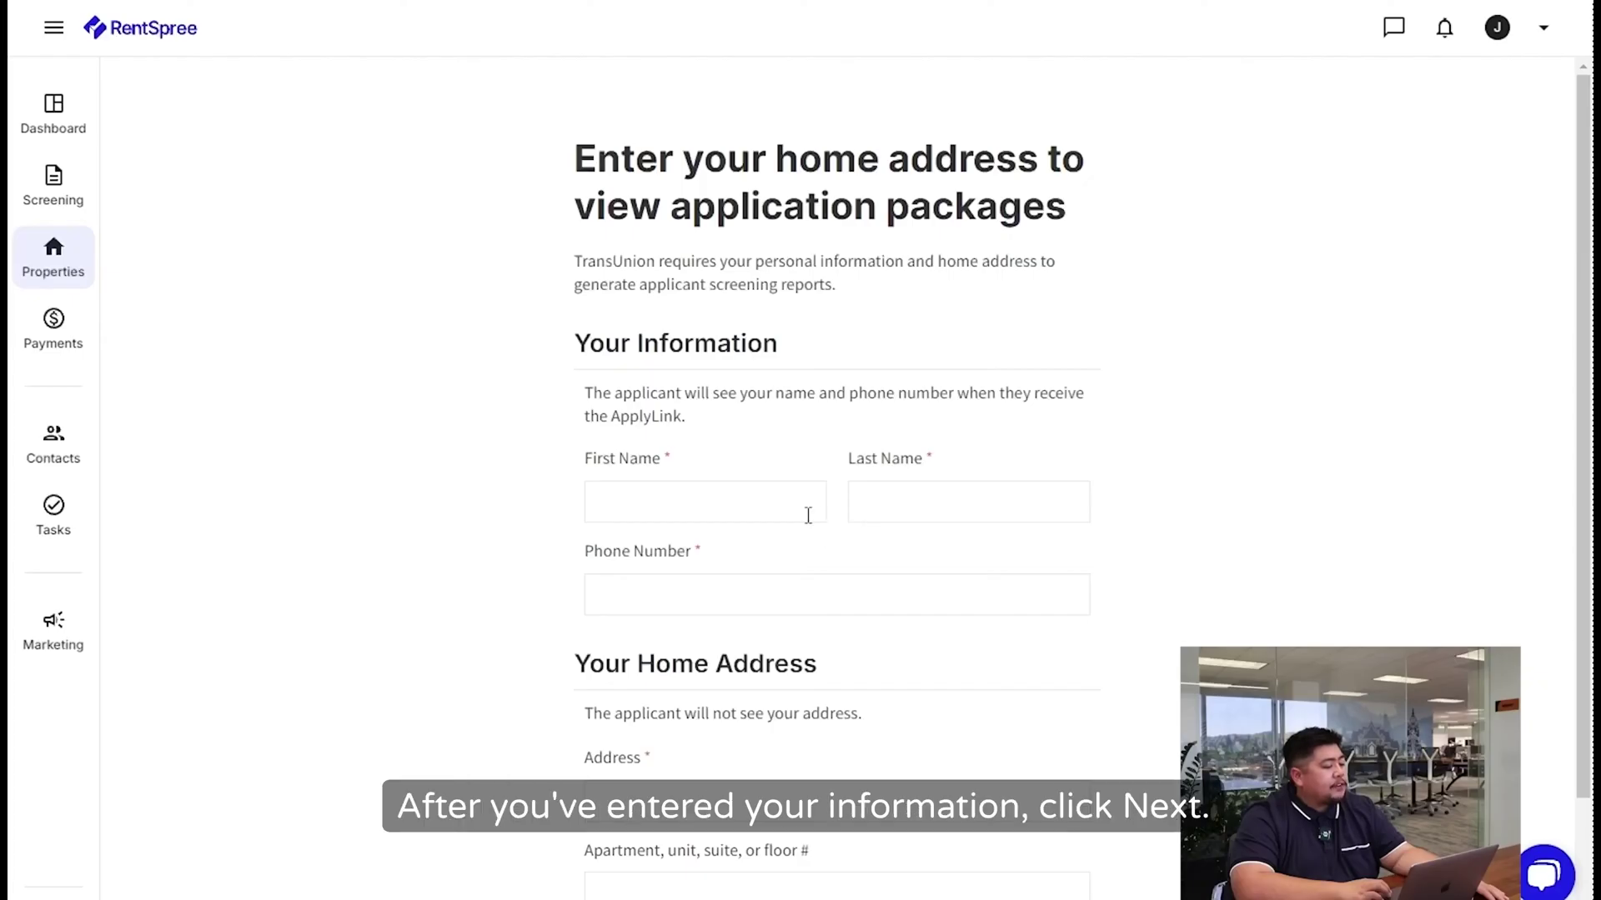
# - Autofill the landlord's name and phone, enter the Los Angeles home address, and submit
pyautogui.click(808, 515)
pyautogui.click(824, 570)
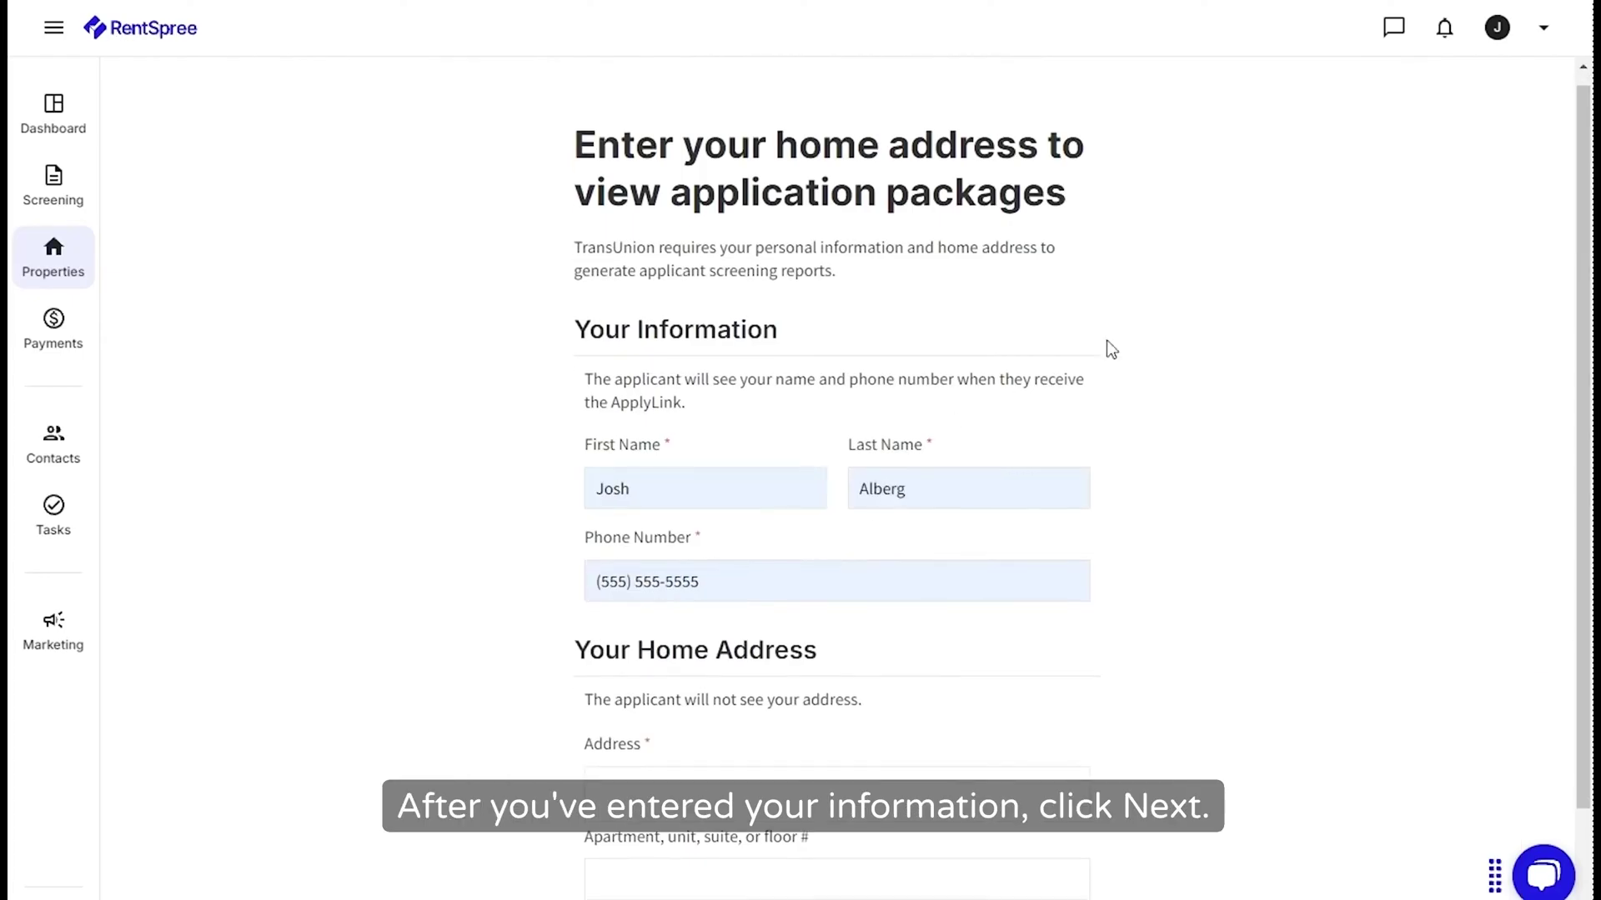
pyautogui.scroll(-1, 1182, 457)
pyautogui.scroll(-2, 1180, 457)
pyautogui.click(826, 590)
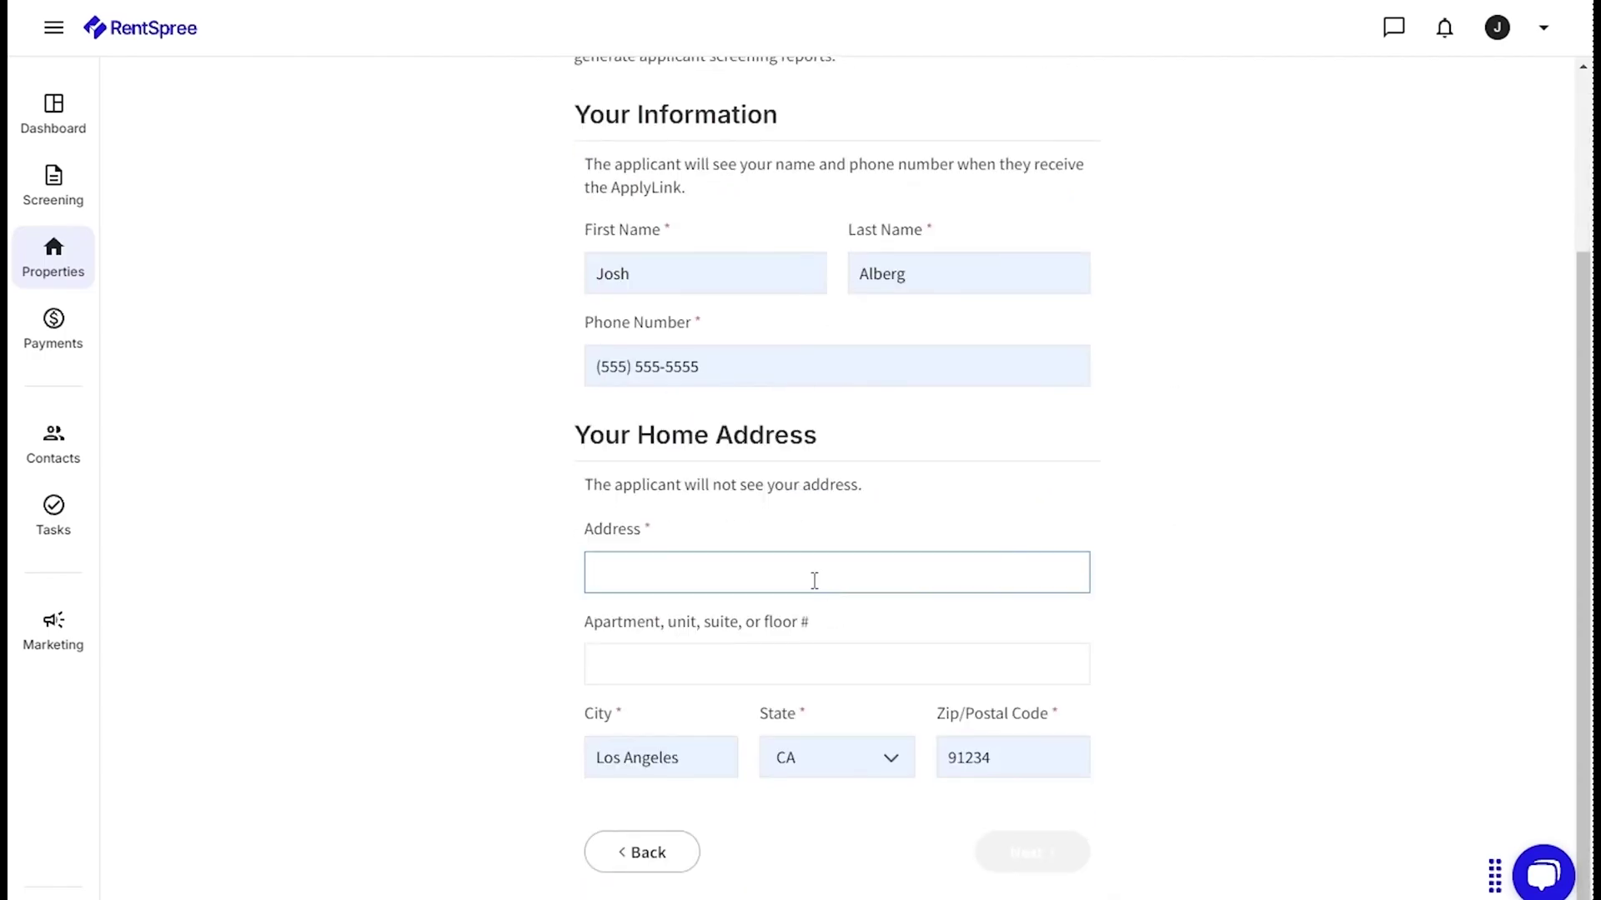
pyautogui.write('123 Main Street')
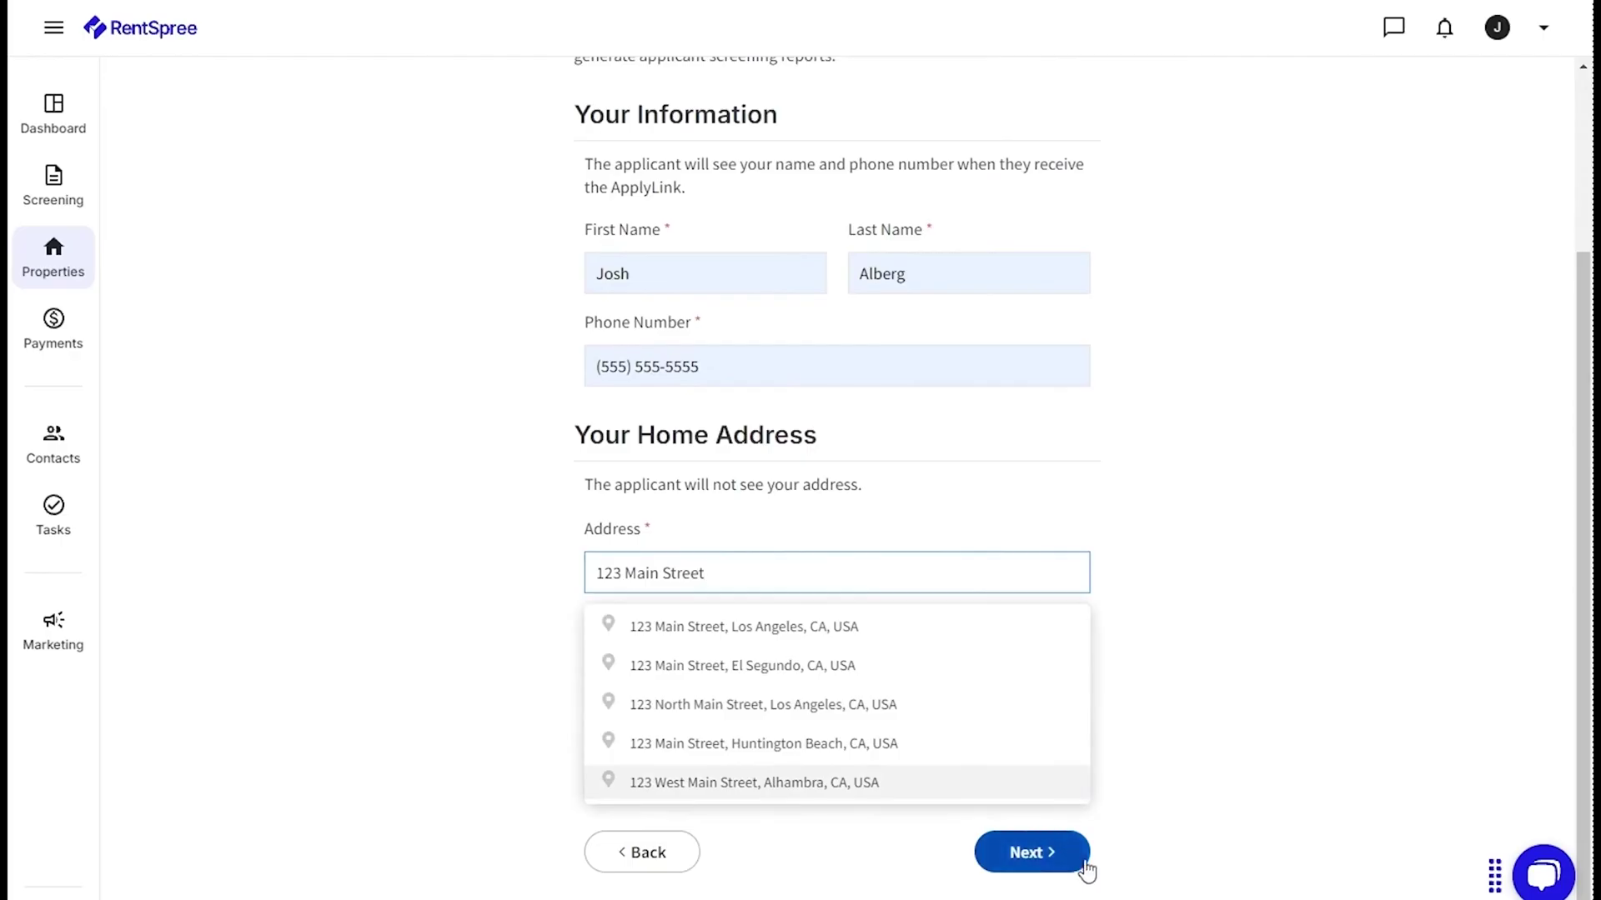
pyautogui.click(1065, 865)
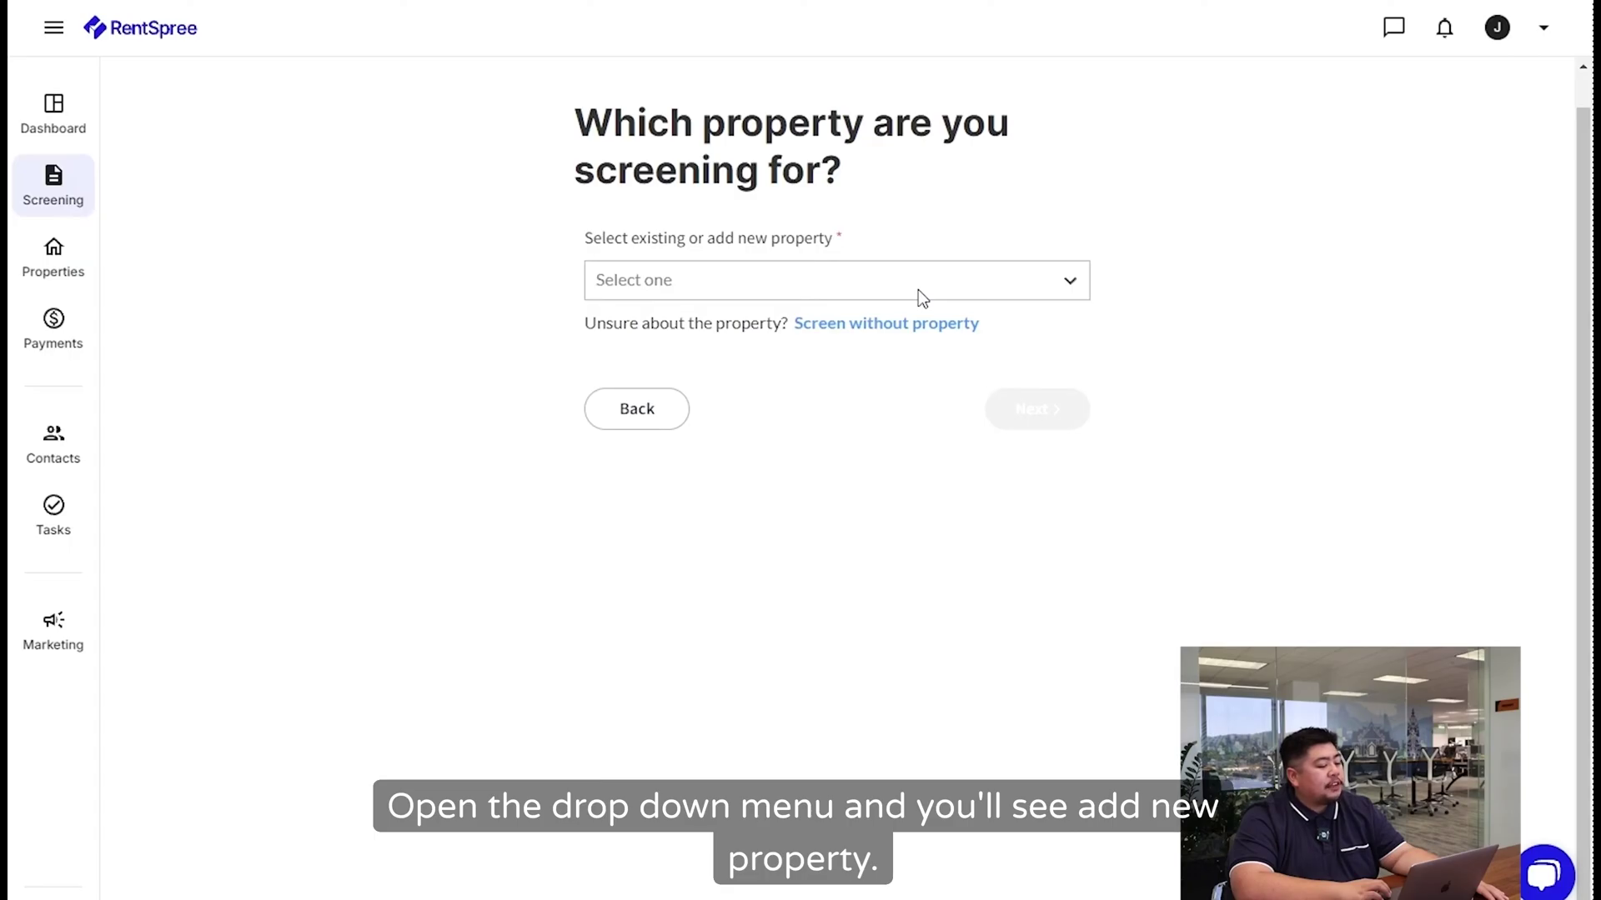
# - Add 123 Broadway, Santa Monica as a new property, with your role set to 'I represent the owner'
pyautogui.click(884, 283)
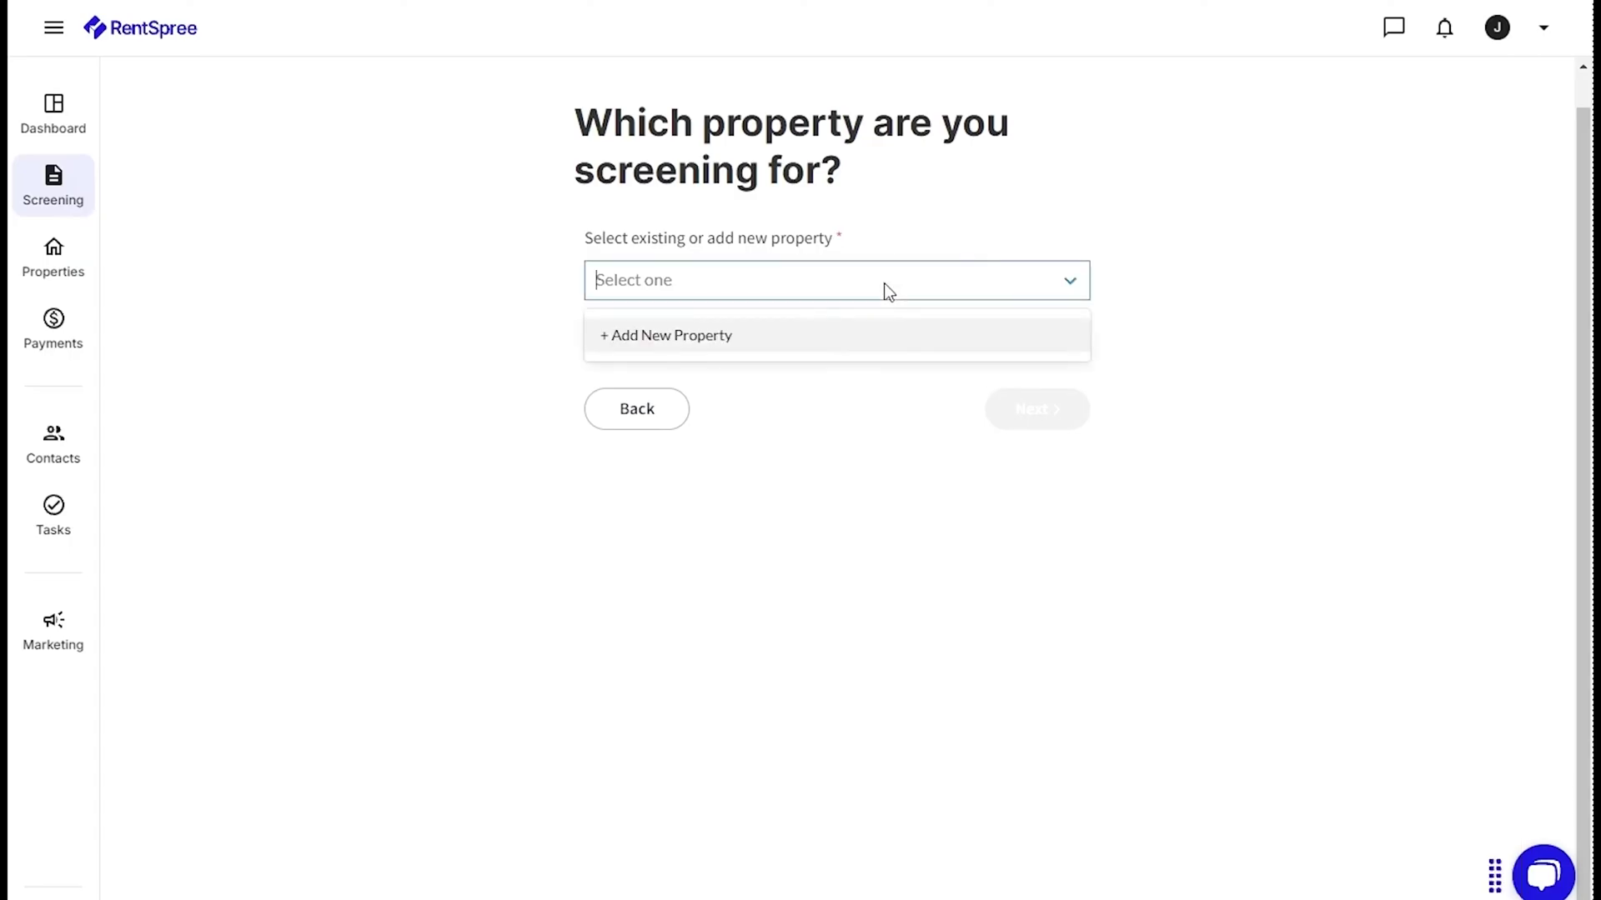
pyautogui.click(737, 335)
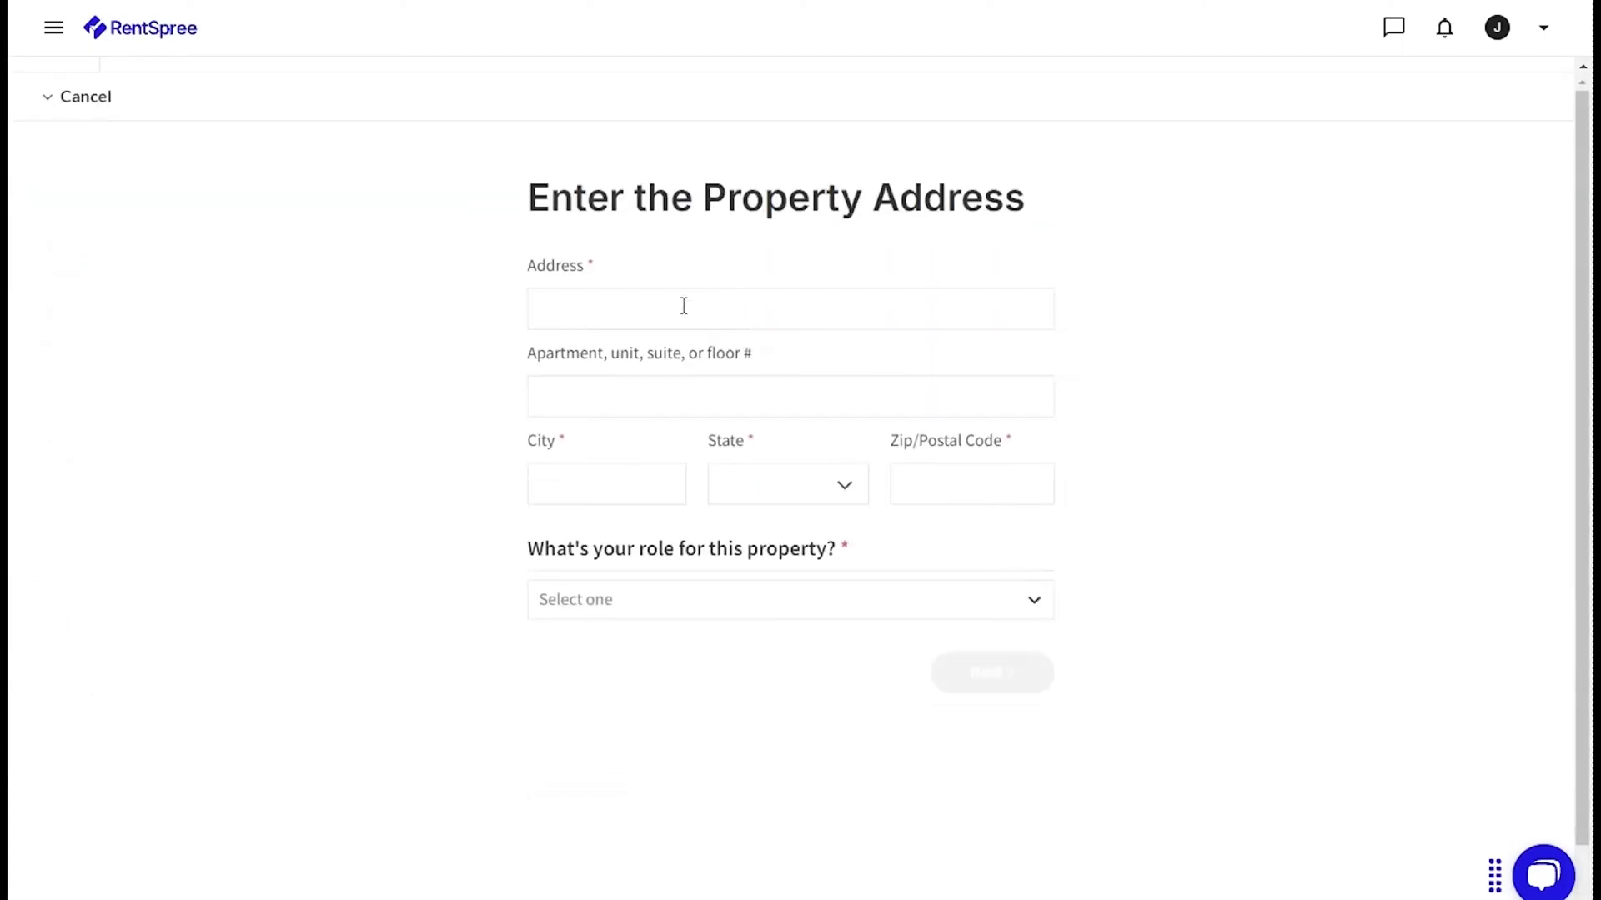
pyautogui.click(684, 306)
pyautogui.scroll(-1, 685, 296)
pyautogui.write('123 Broadway')
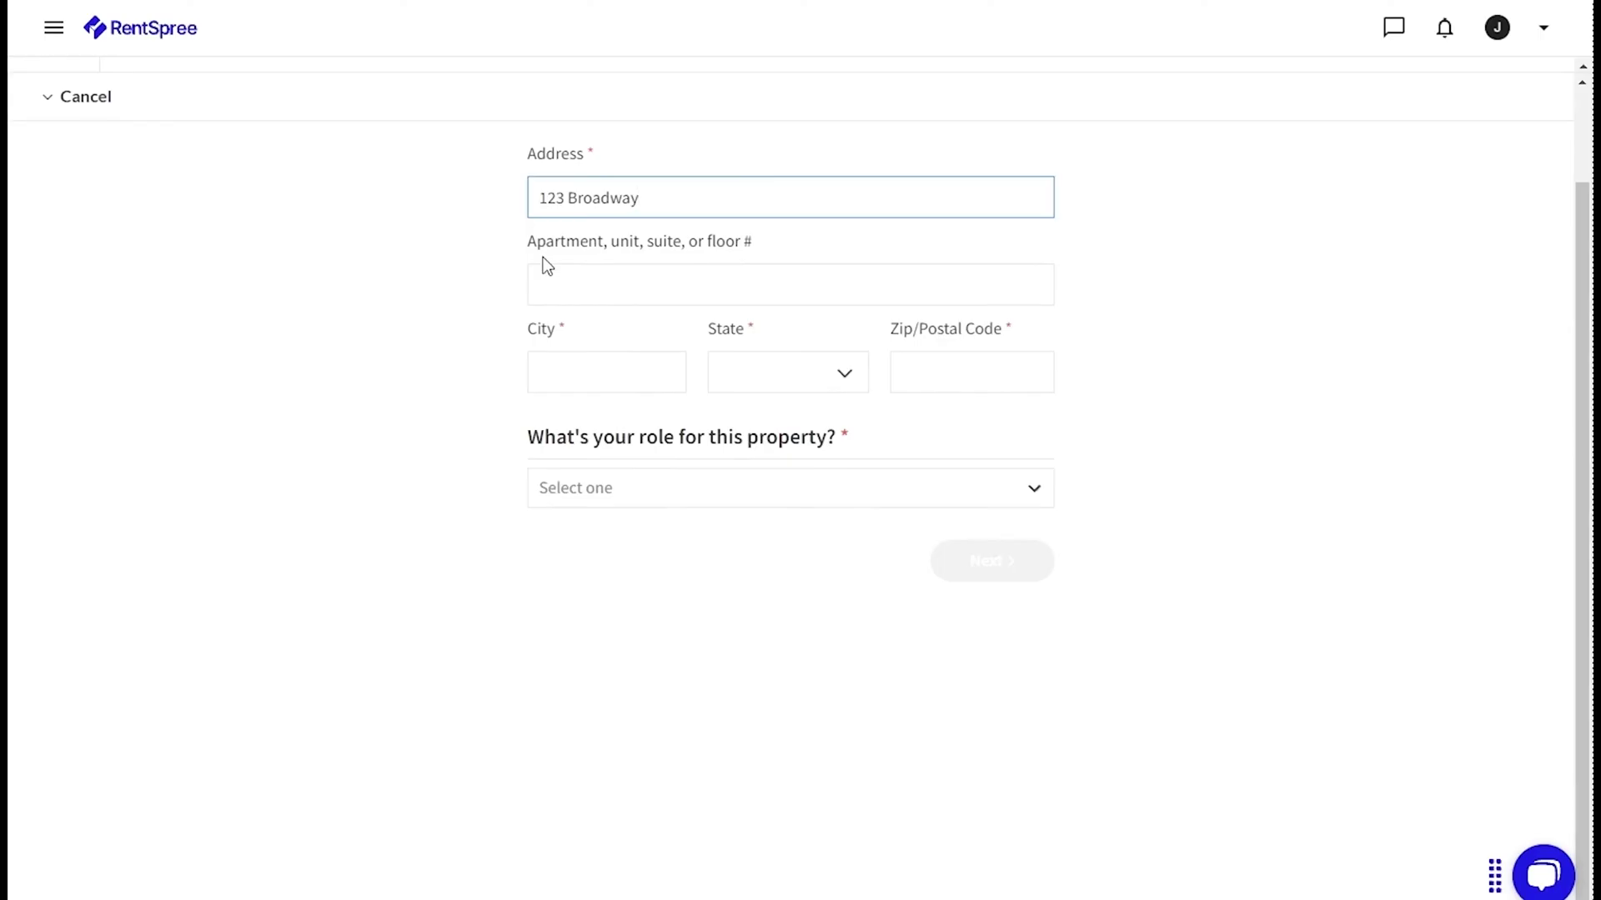
pyautogui.click(611, 288)
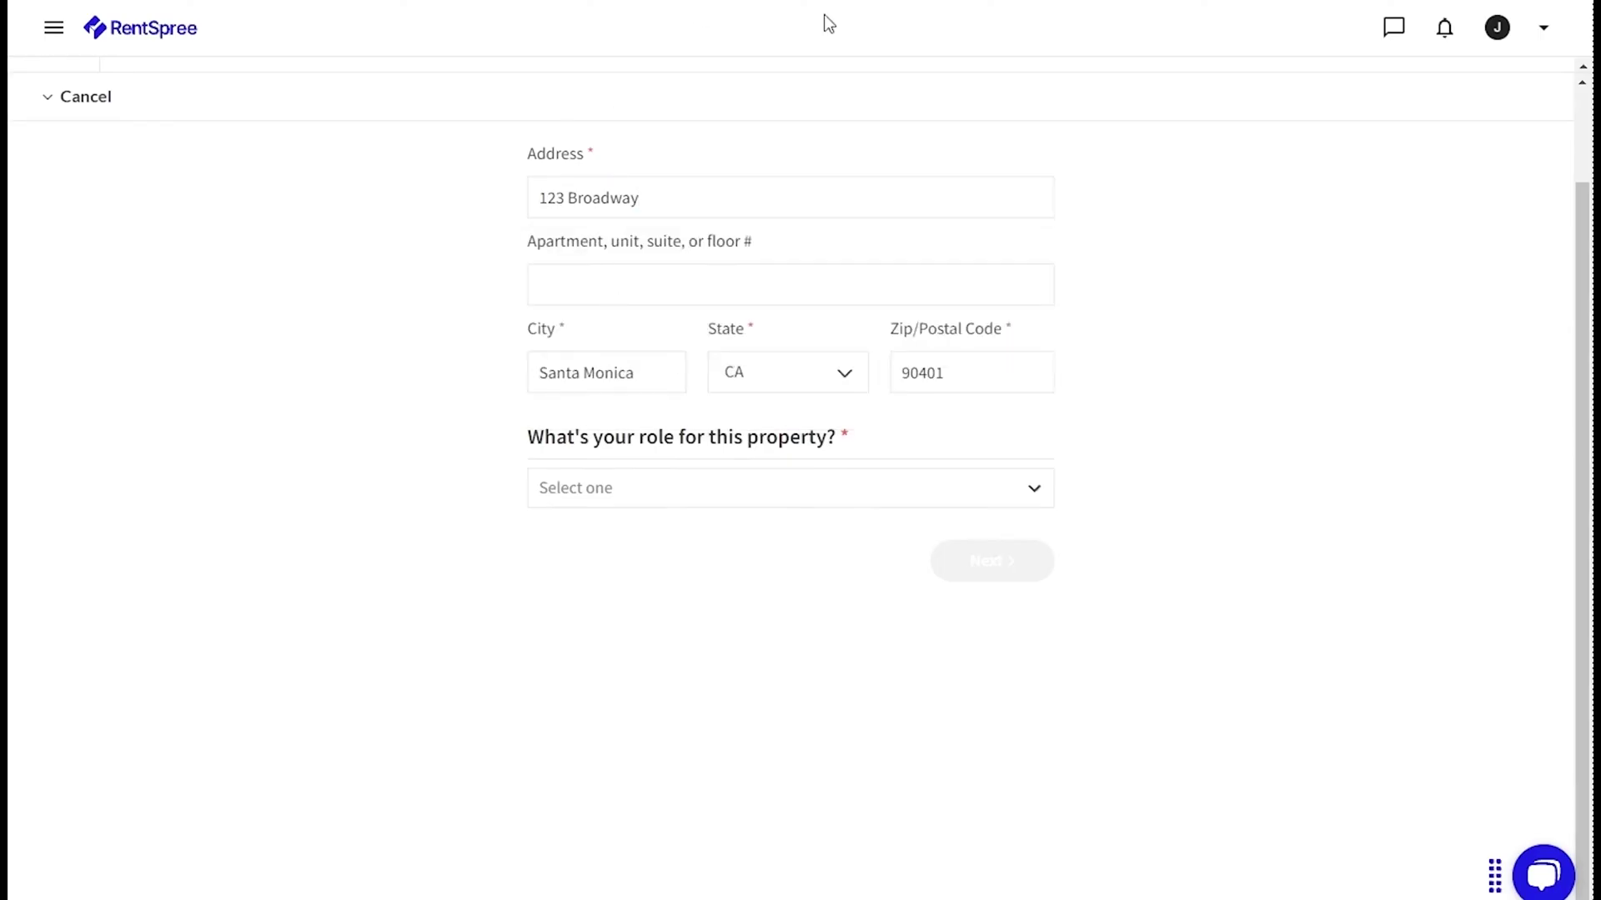
pyautogui.click(818, 499)
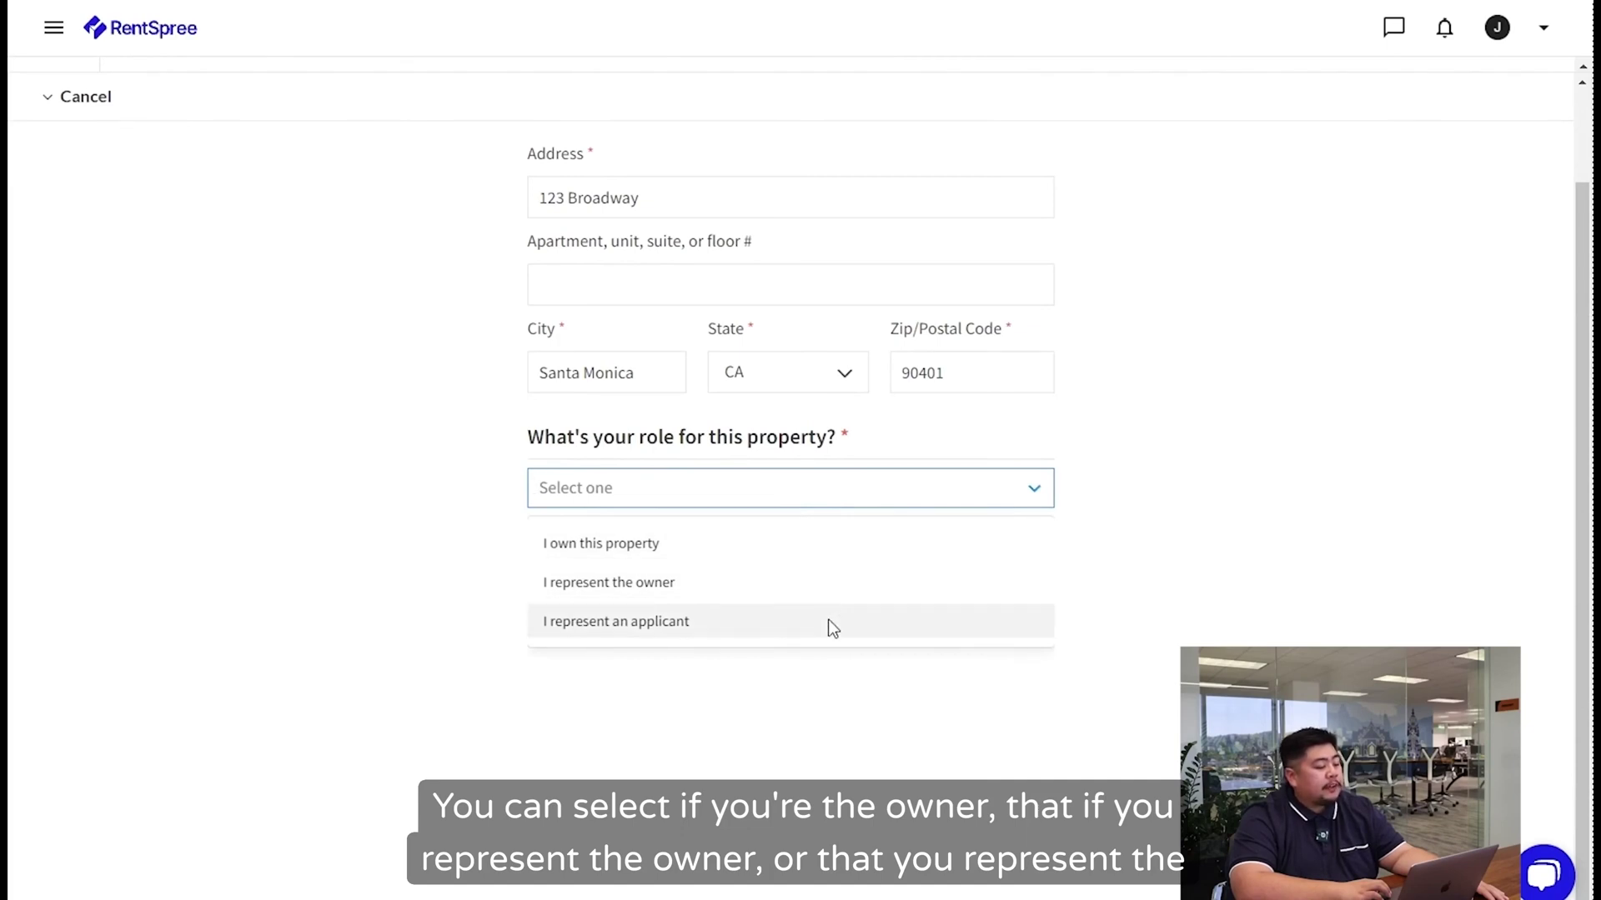
pyautogui.click(855, 582)
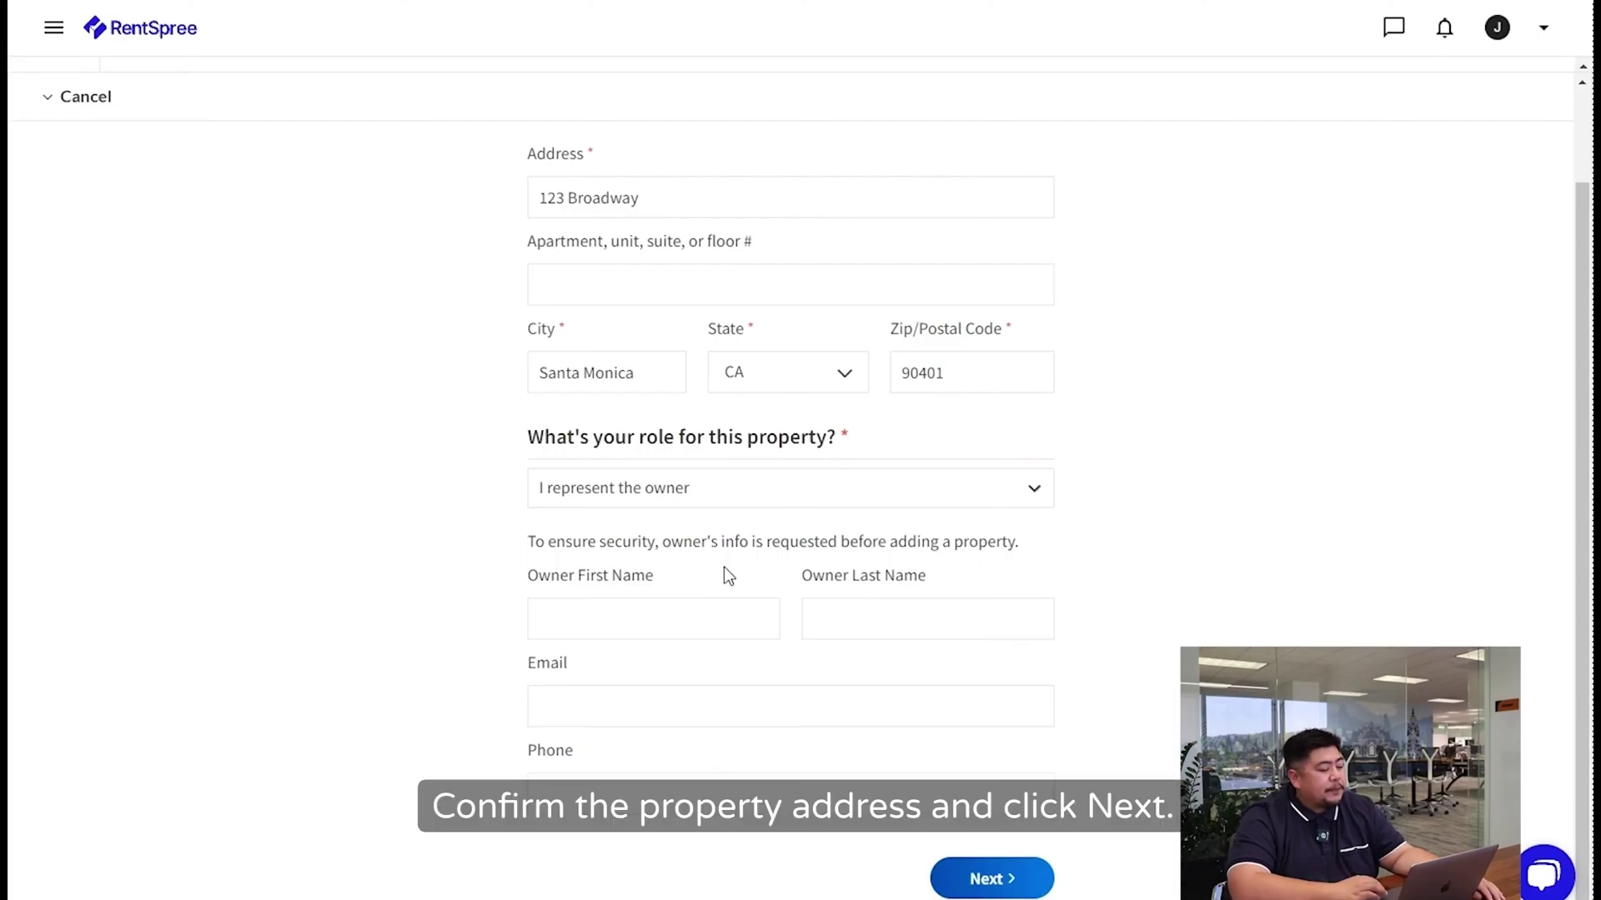
# - Enter the owner's first name, last name, email and phone, then confirm the property
pyautogui.click(685, 625)
pyautogui.write('Nathan')
pyautogui.press('Tab')
pyautogui.write('Sample')
pyautogui.press('Tab')
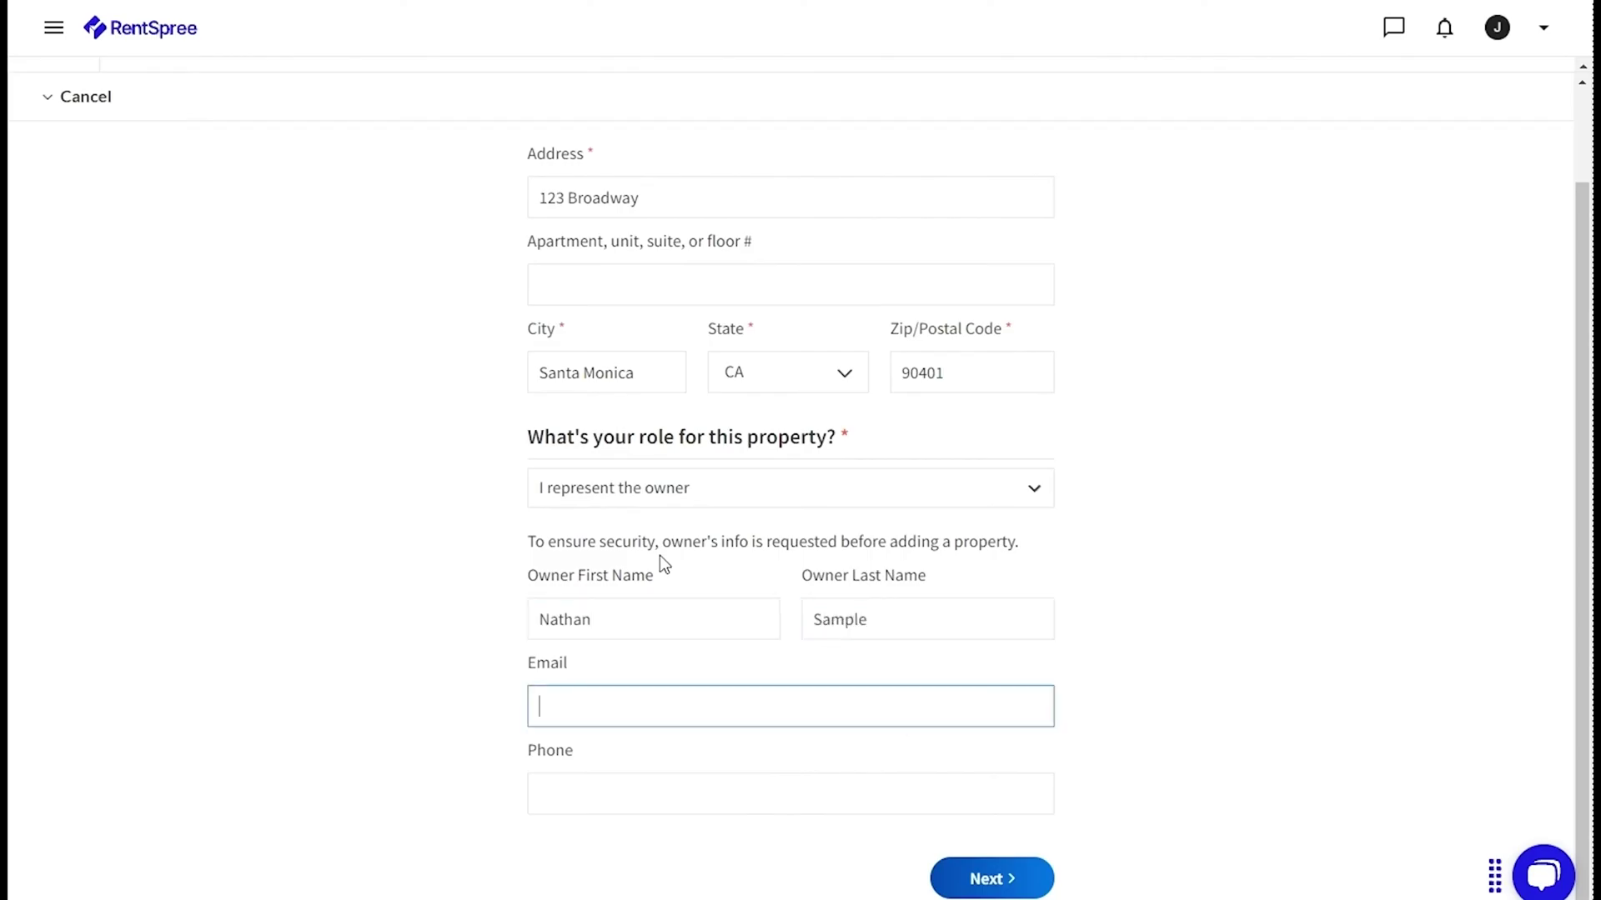
pyautogui.write('sample@rentspree.com')
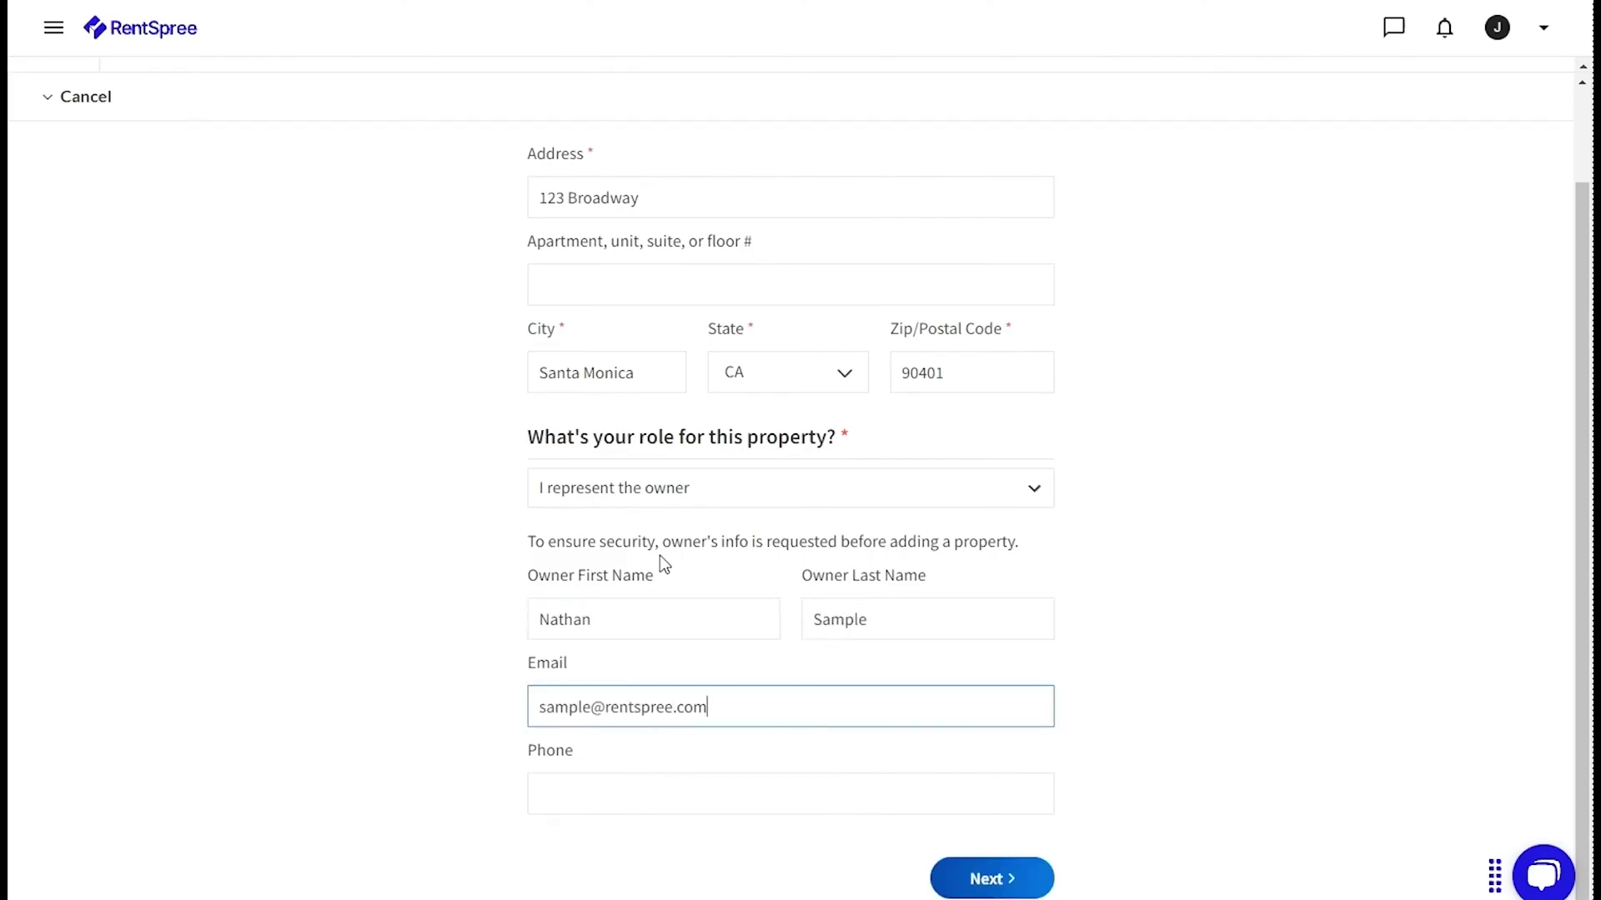
pyautogui.press('Tab')
pyautogui.write('555) 555-5555')
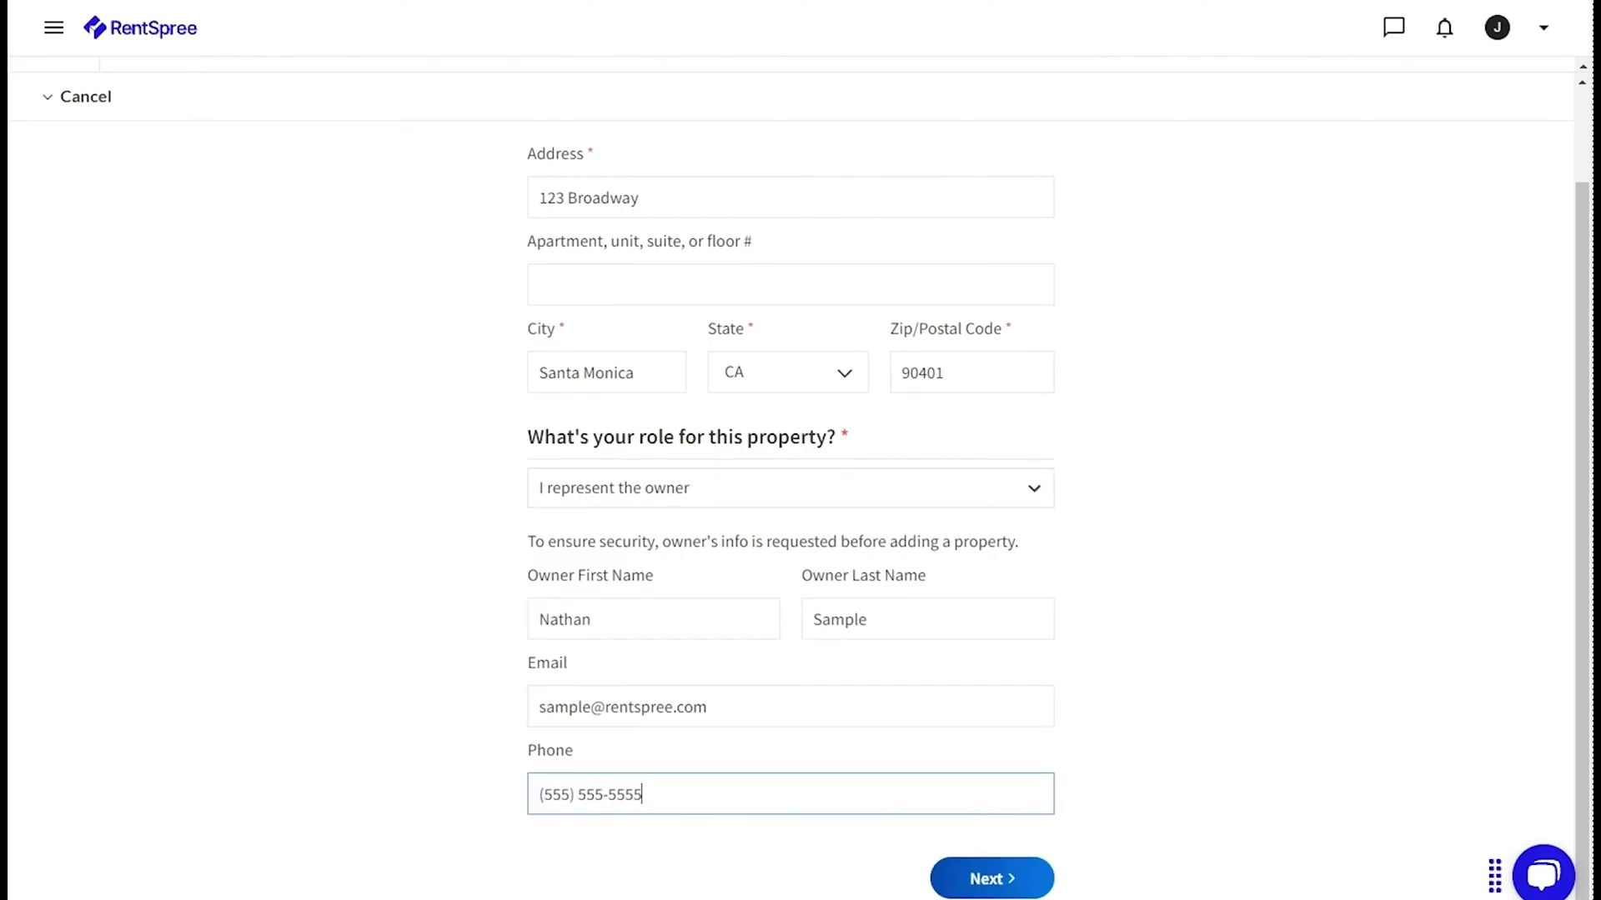
pyautogui.click(992, 879)
pyautogui.click(881, 618)
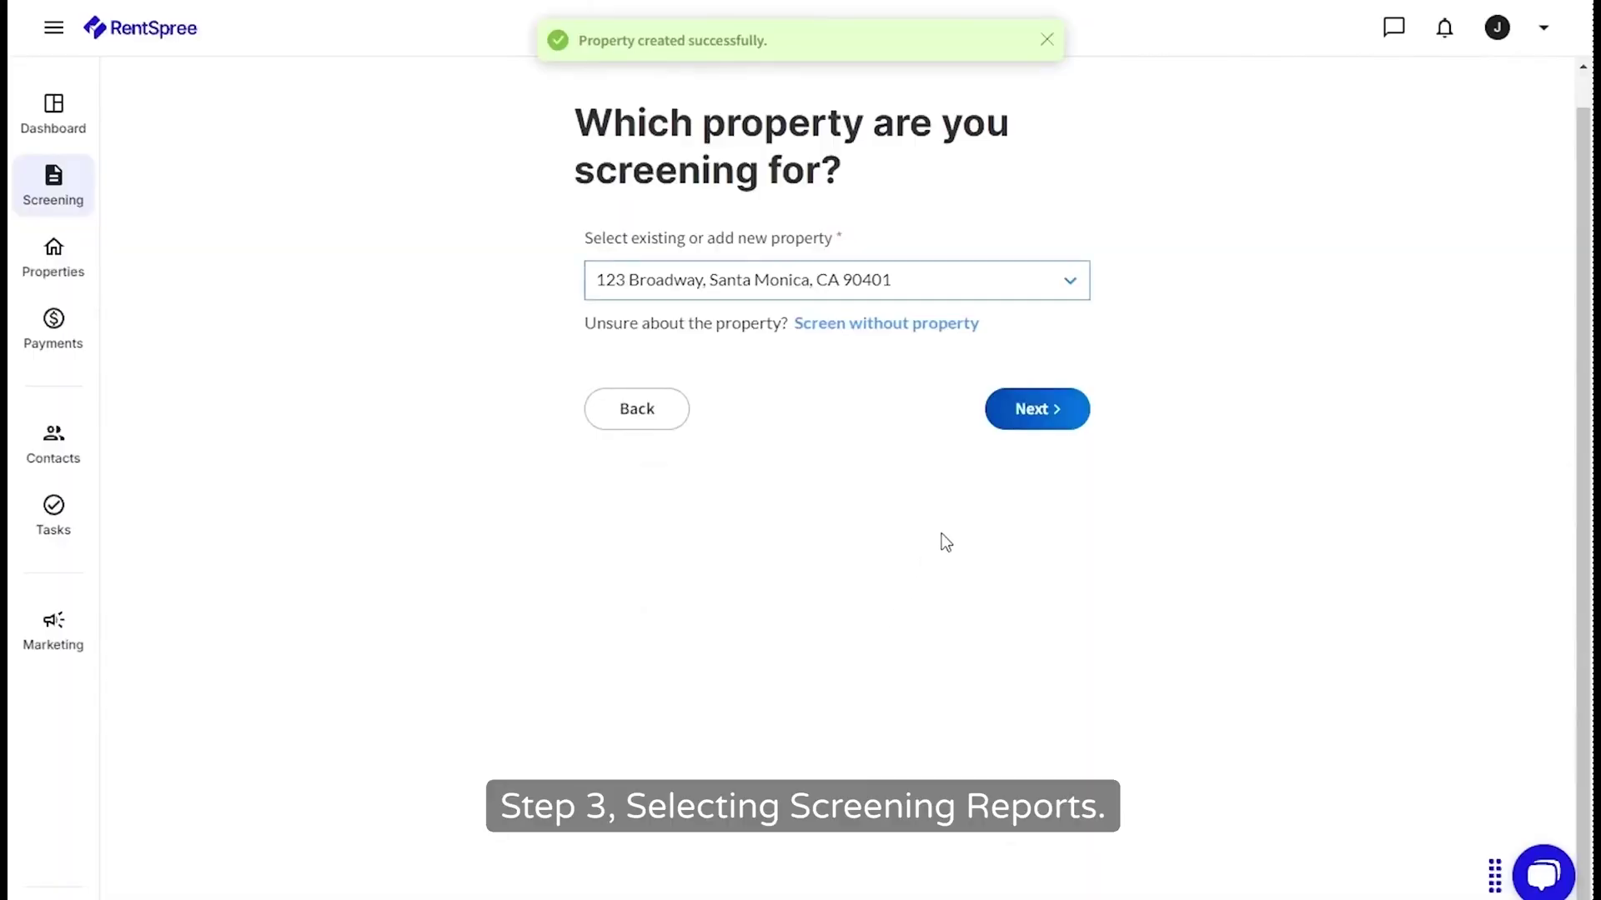
# - Continue with 123 Broadway and choose Rental Application as the application type
pyautogui.click(1039, 426)
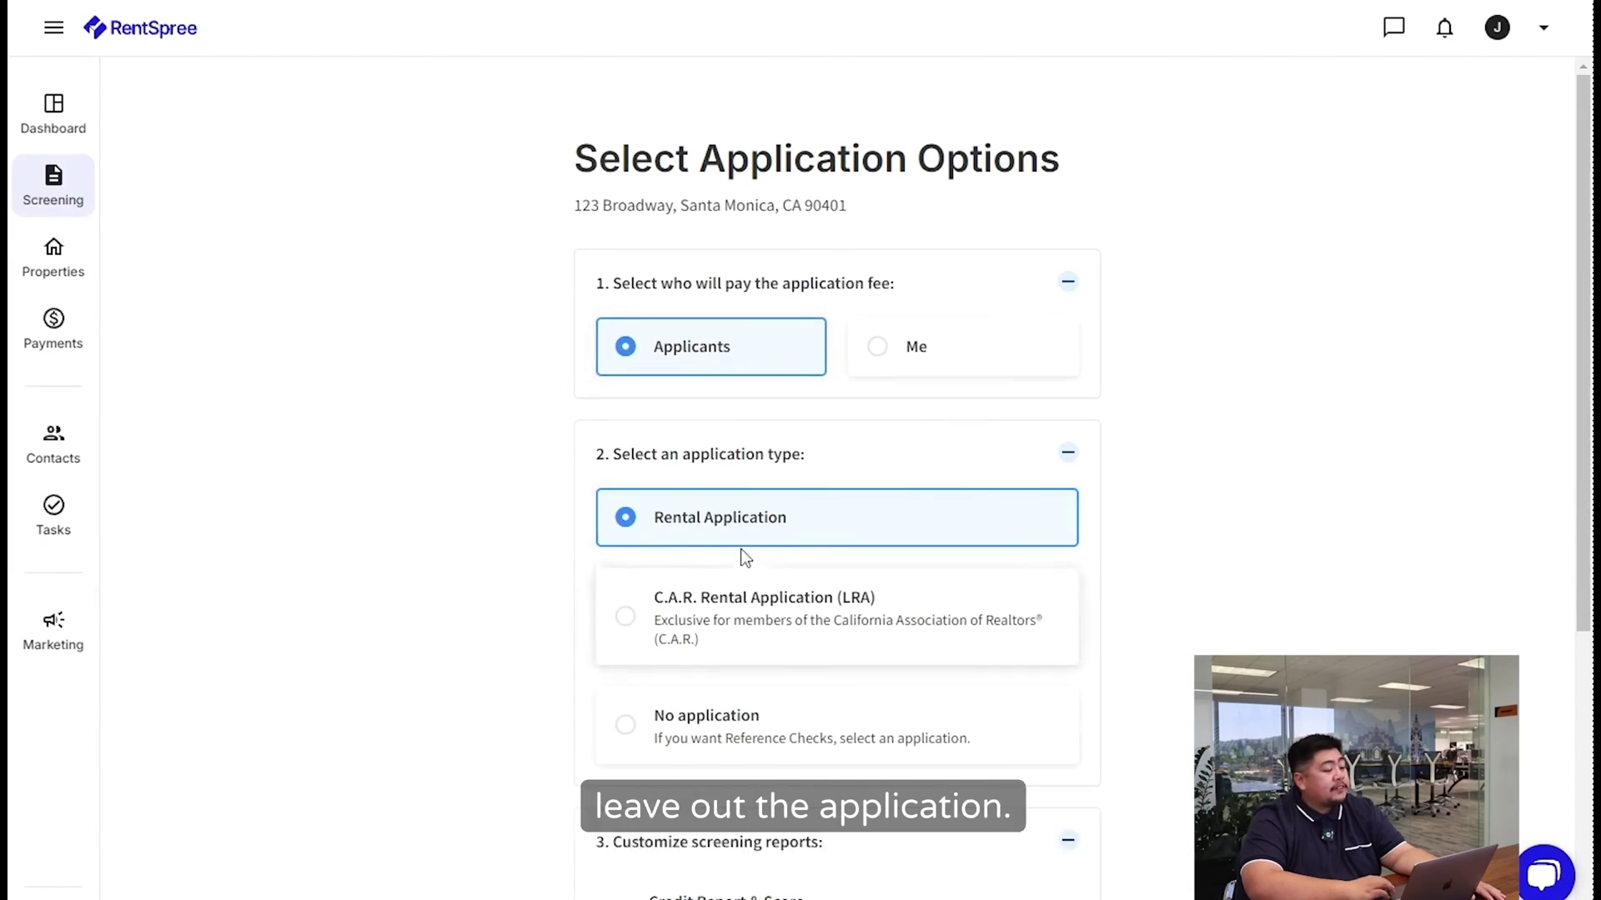
pyautogui.click(689, 738)
pyautogui.click(727, 516)
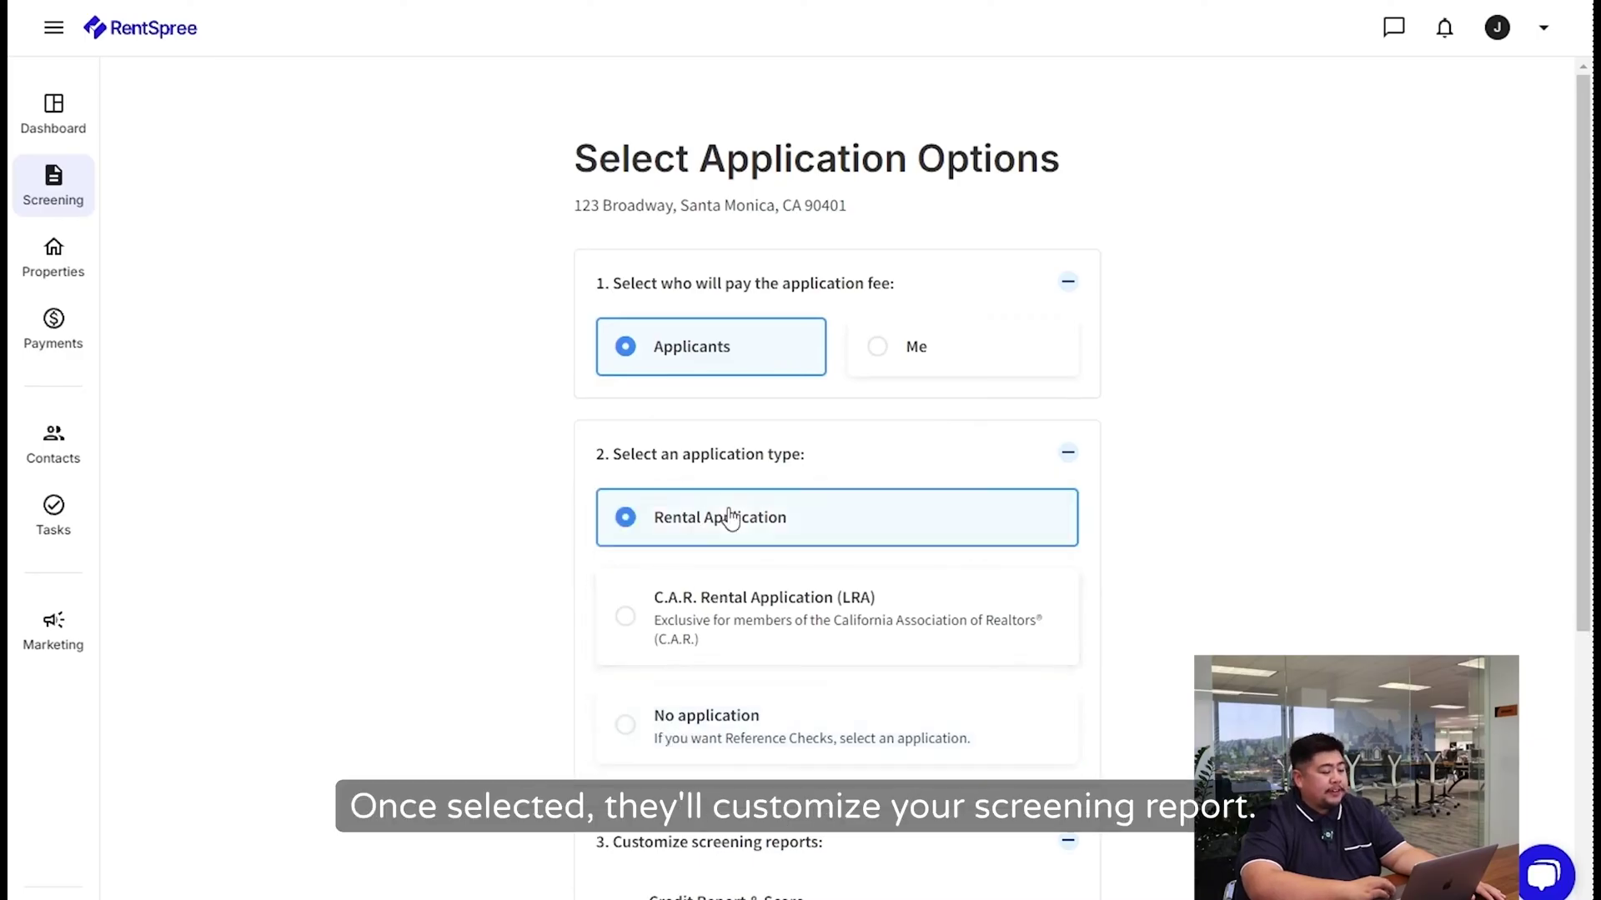
# - Select Credit Report & Score, Eviction Related Proceedings and Income Verification Documents, totalling $49.99
pyautogui.scroll(-7, 1092, 605)
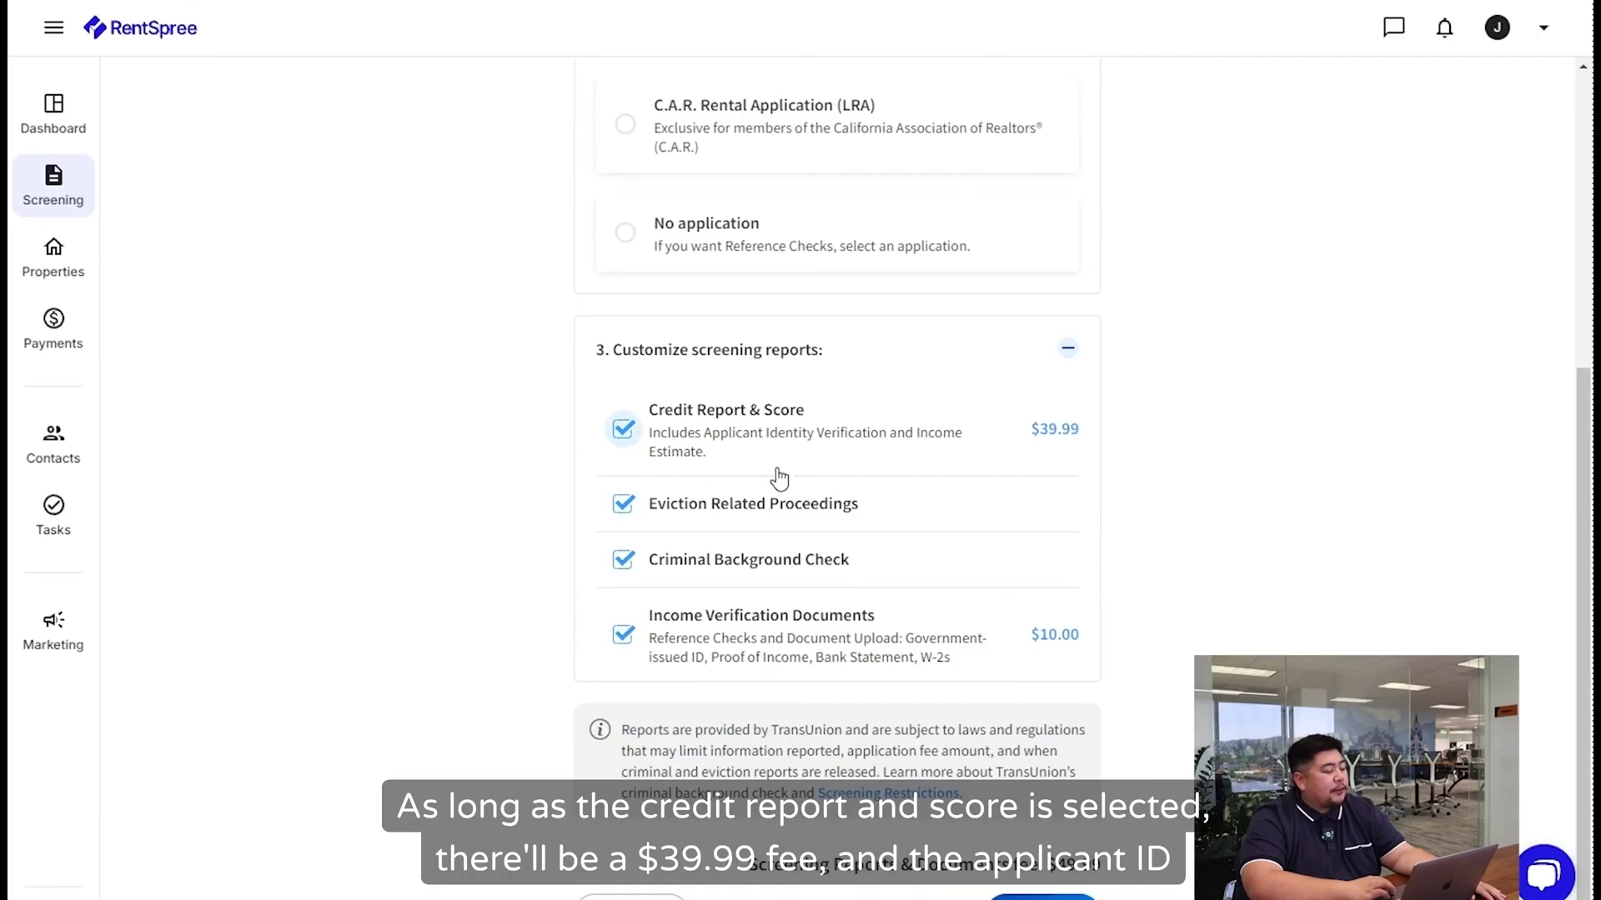
pyautogui.click(619, 435)
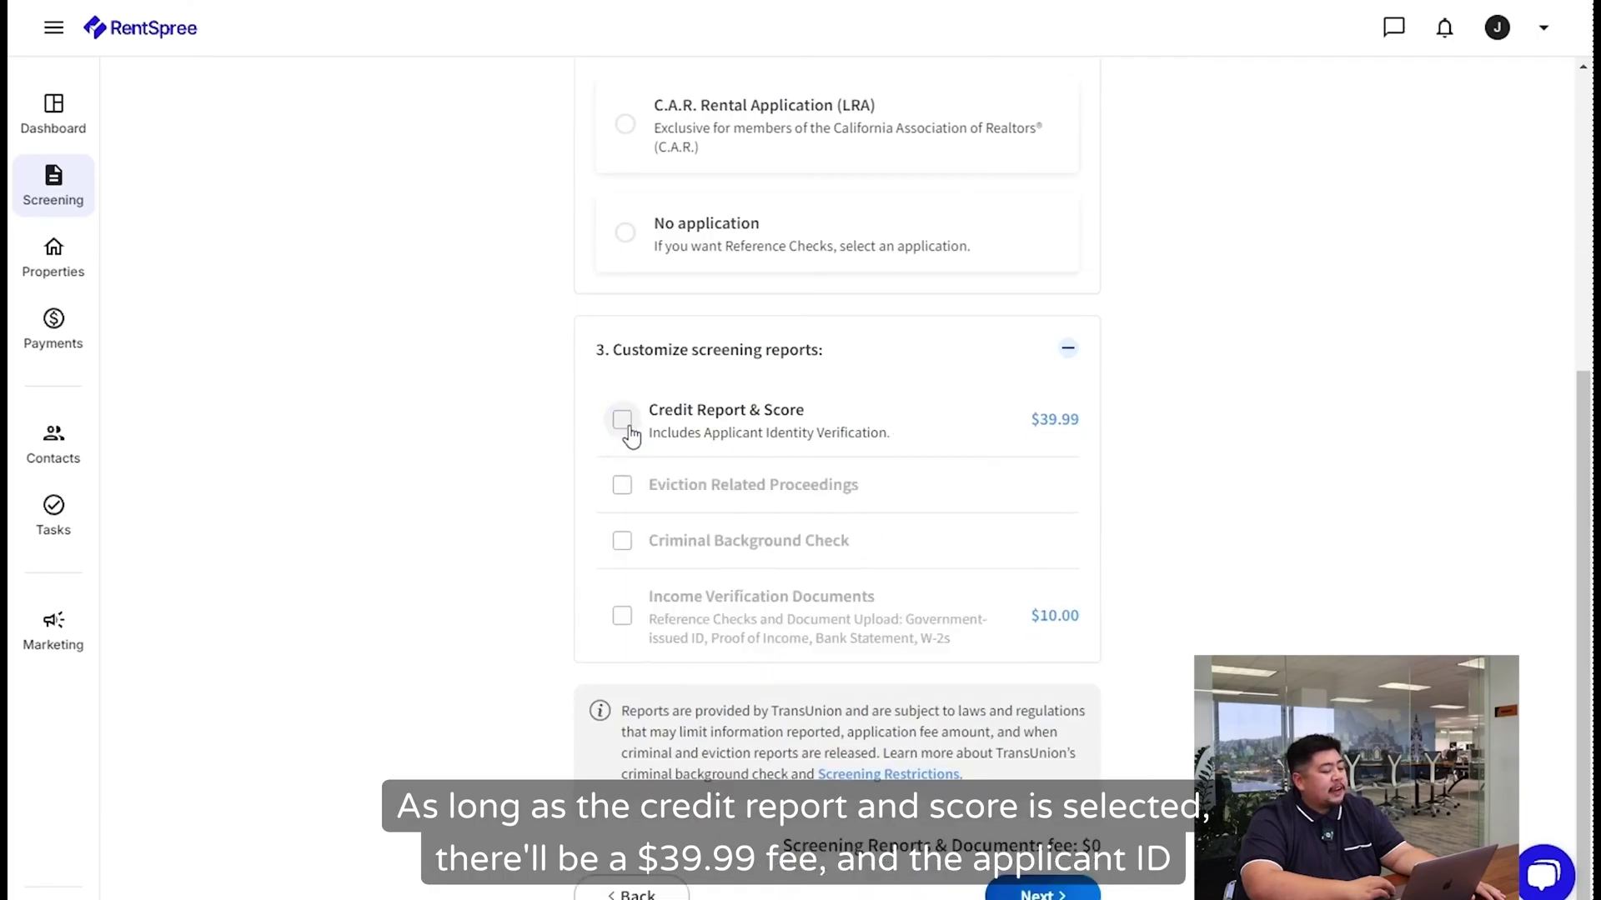
pyautogui.click(626, 432)
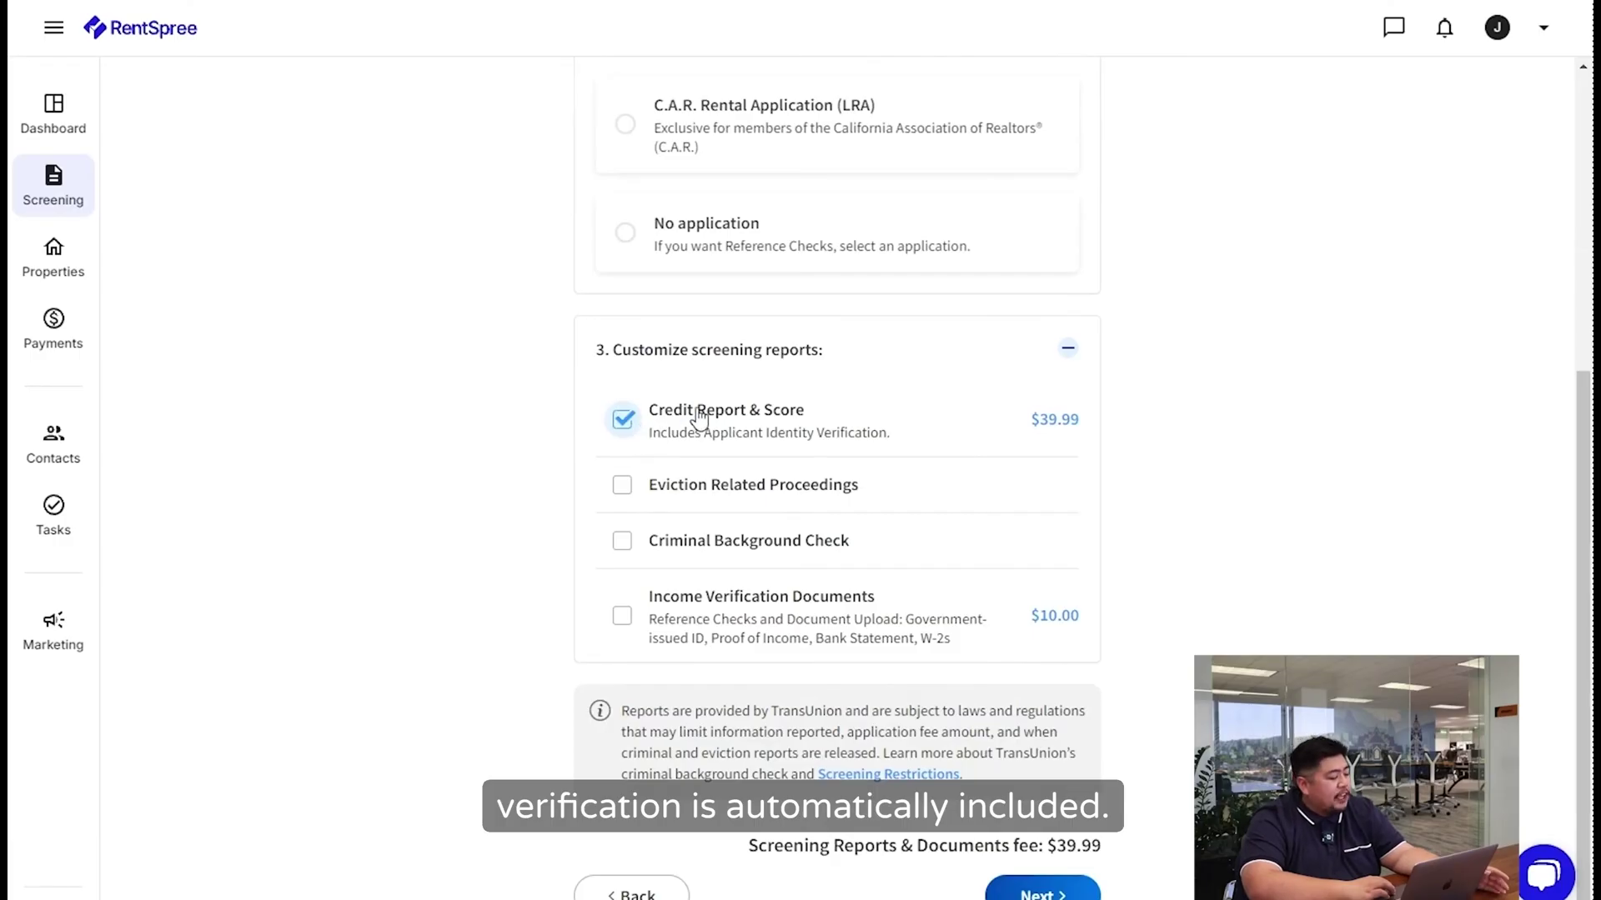
pyautogui.click(630, 490)
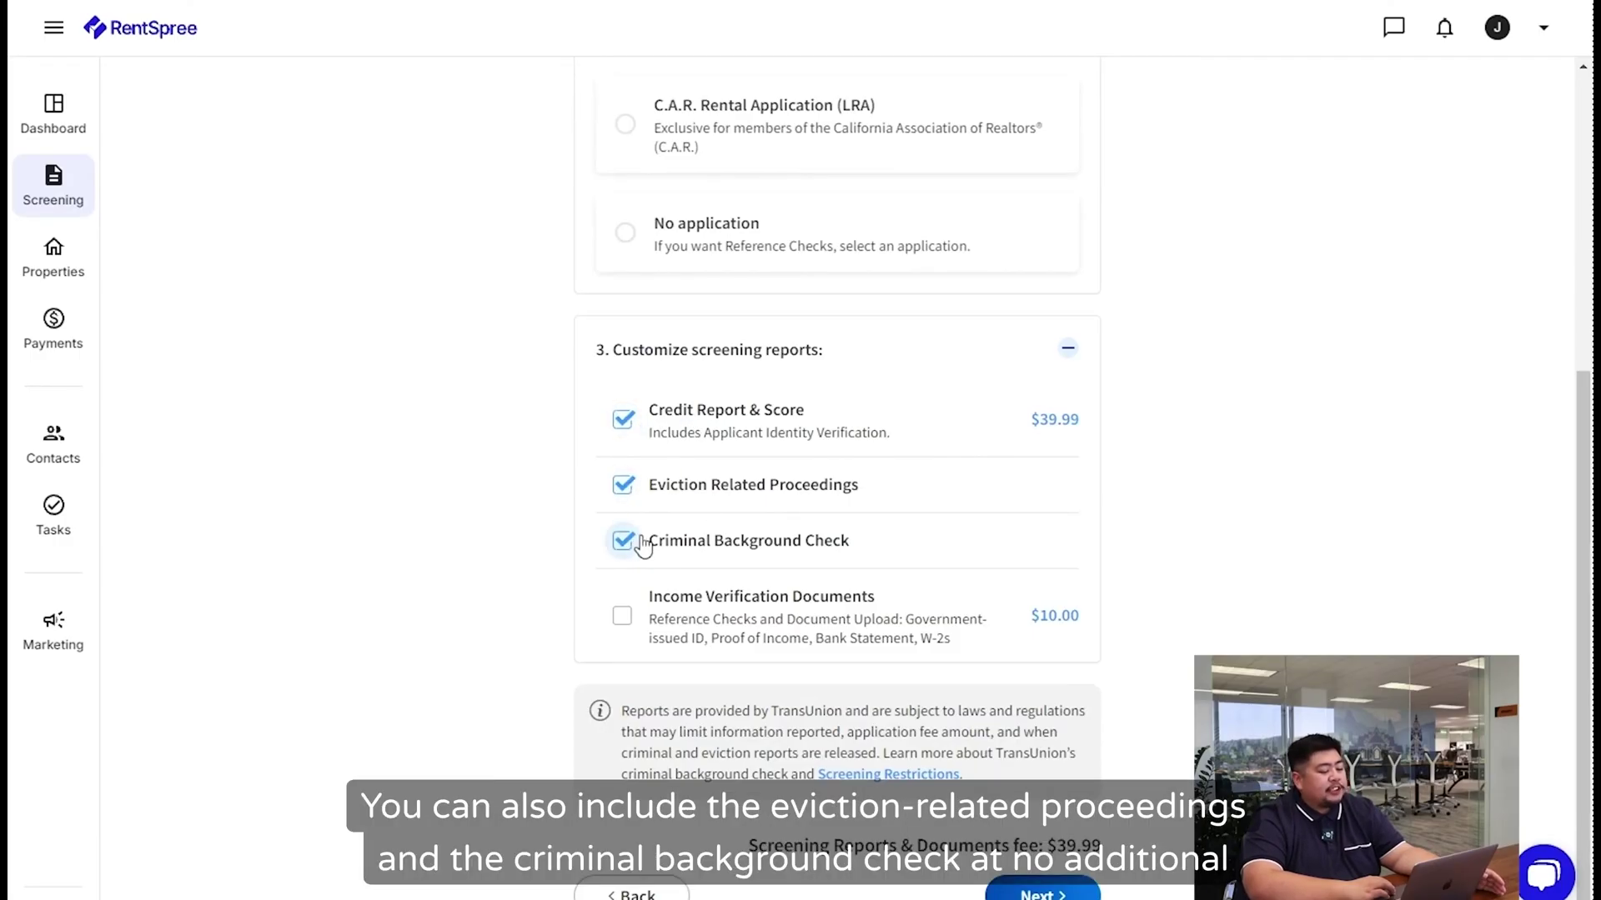
pyautogui.click(622, 615)
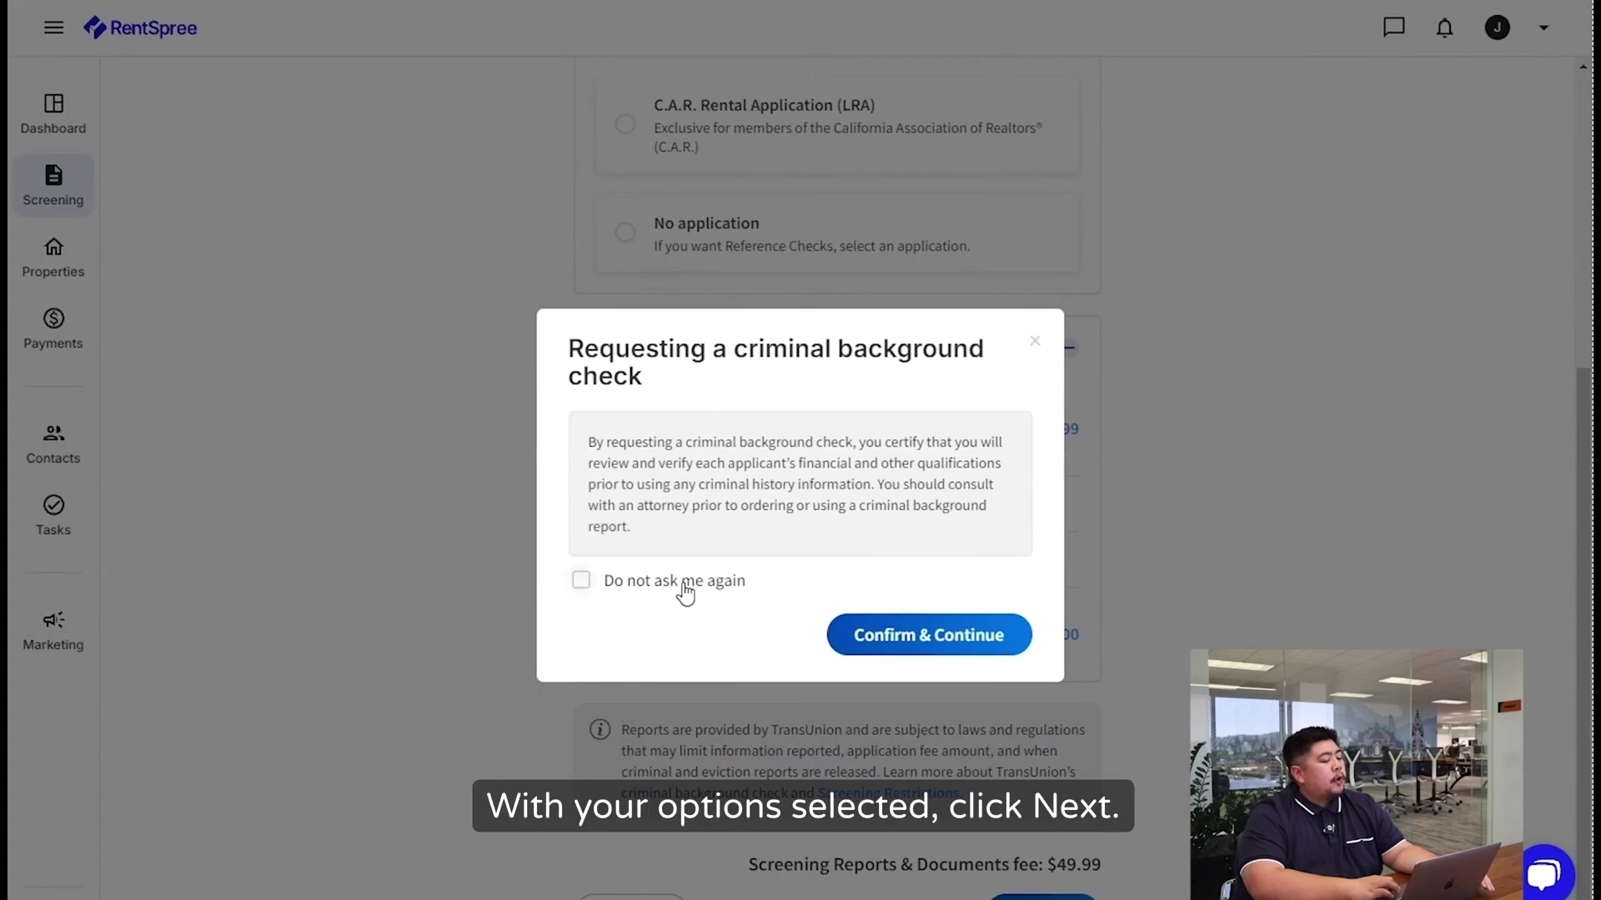
# - Accept the criminal background check certification with 'Do not ask me again' ticked
pyautogui.click(582, 578)
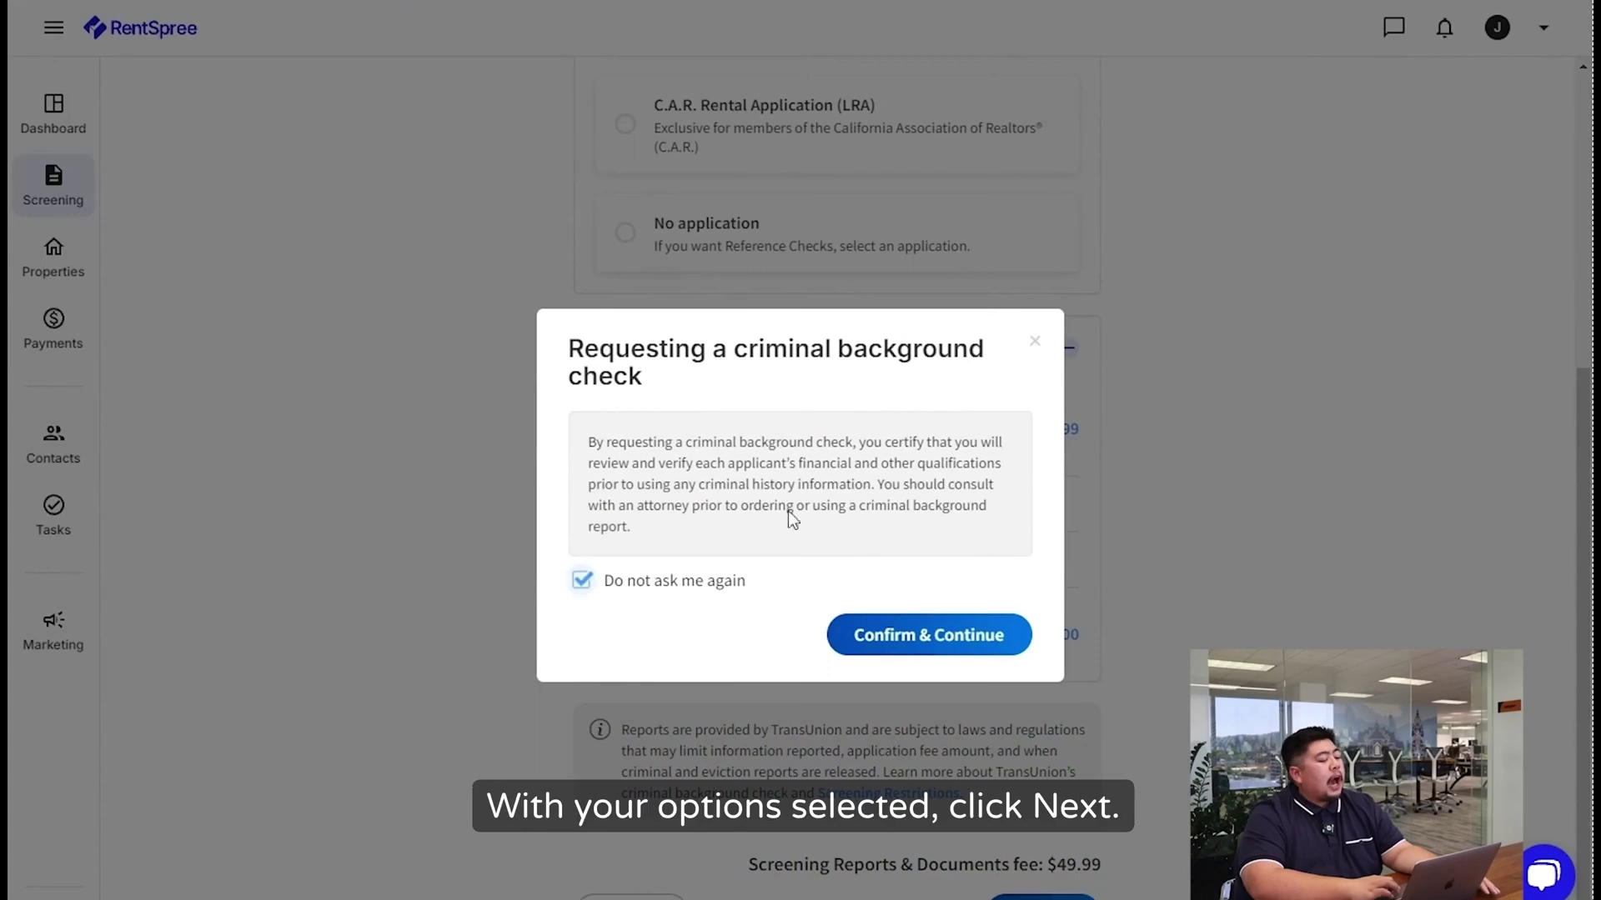
pyautogui.click(918, 647)
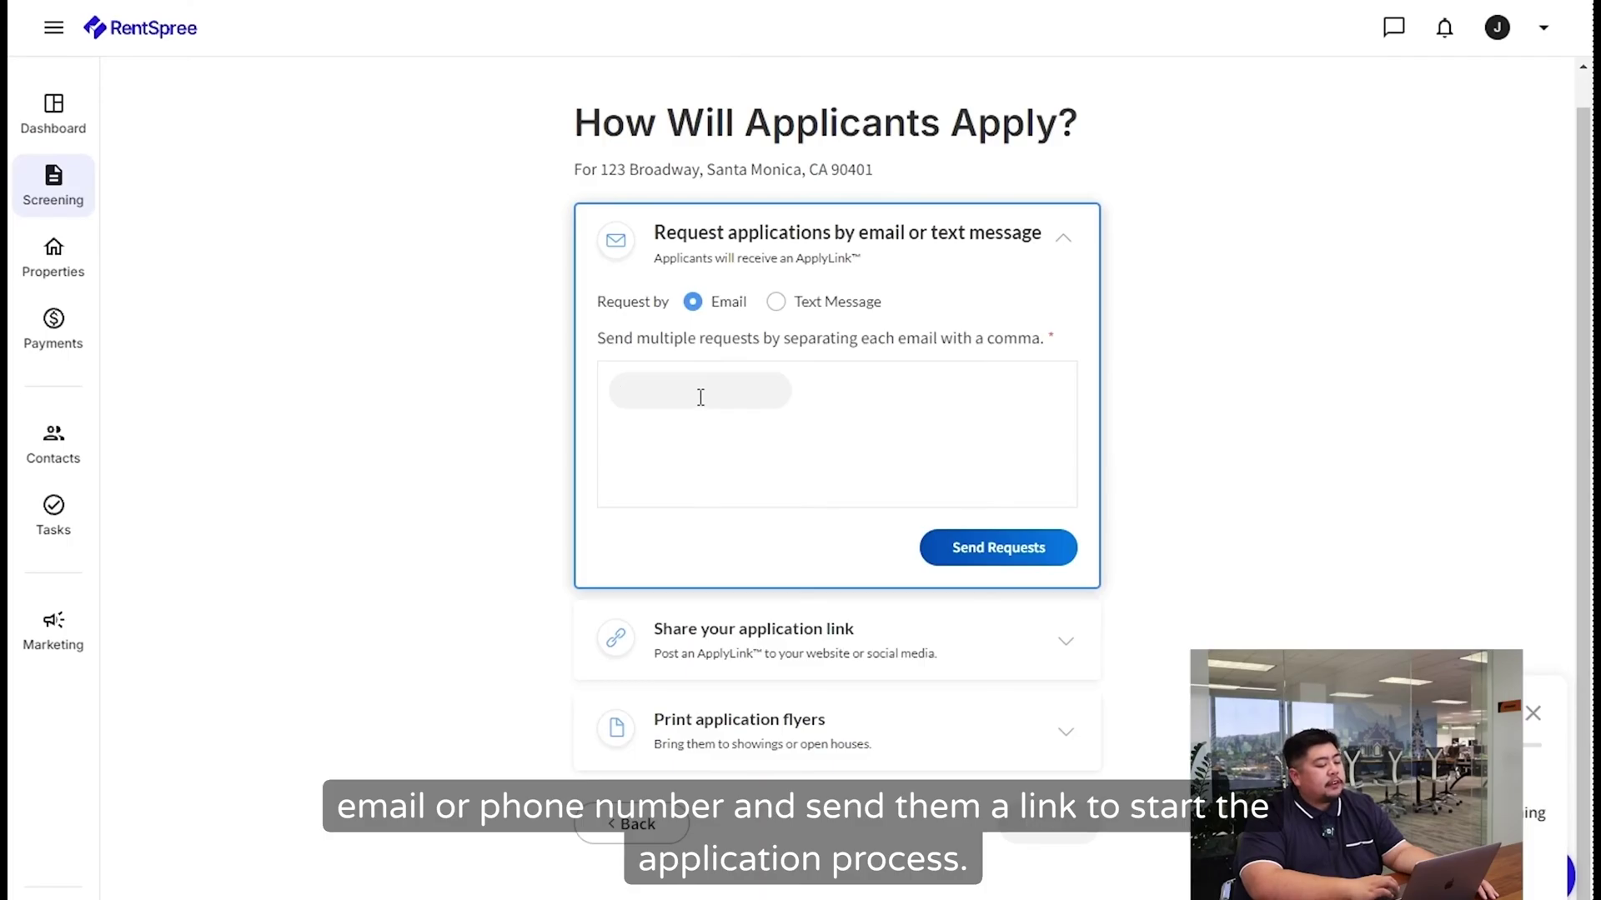
# - Send application requests to two comma-separated applicant email addresses
pyautogui.write('mple')
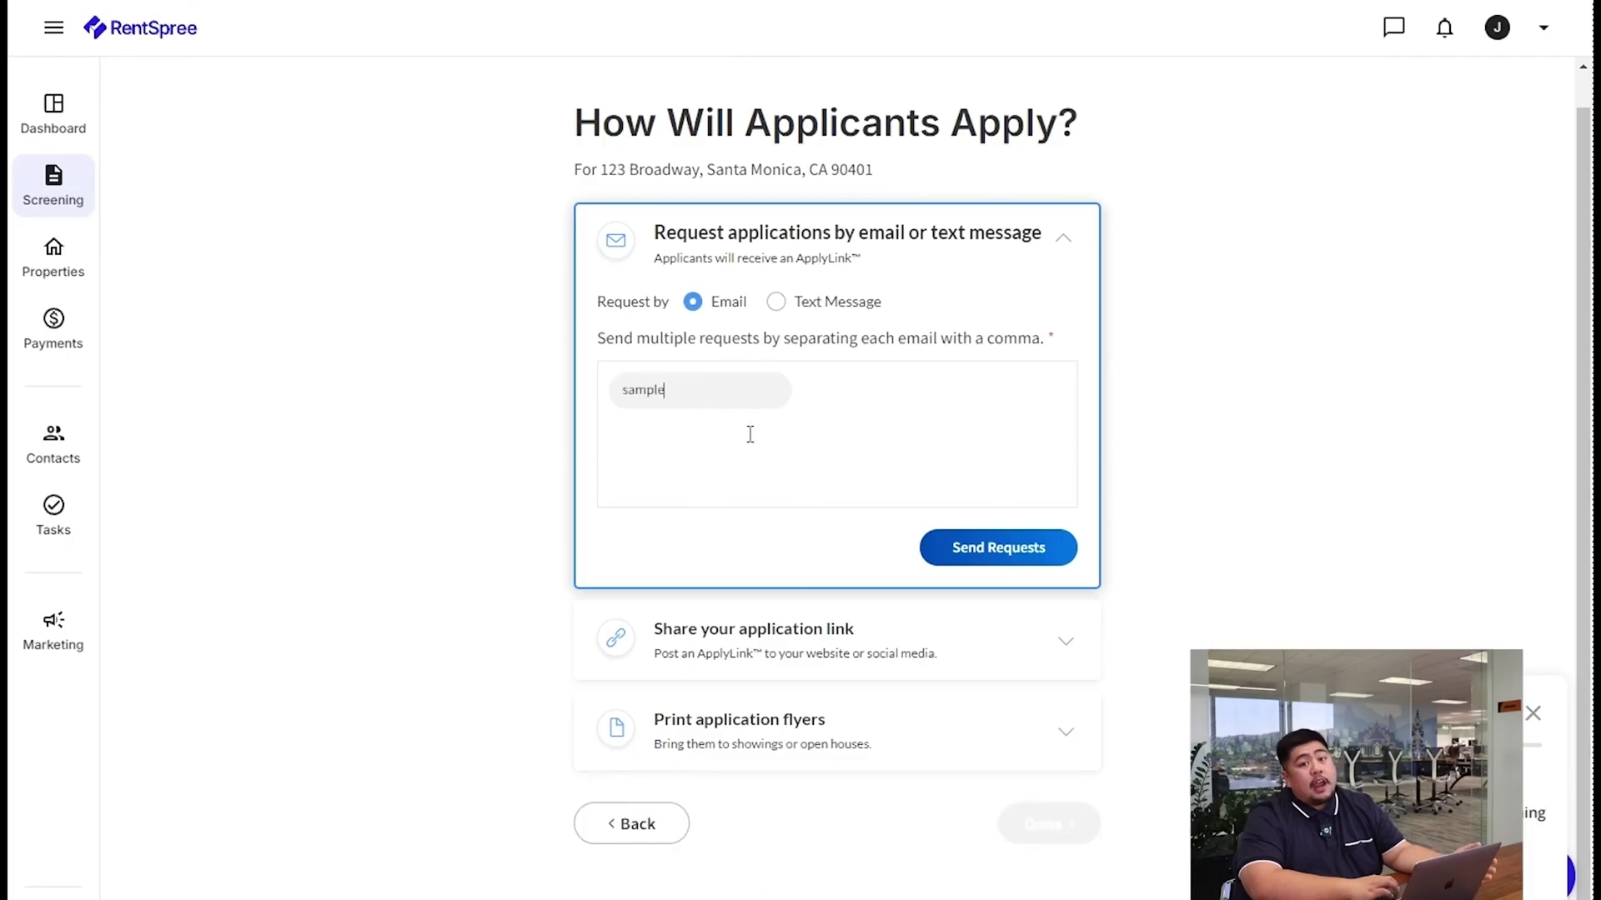
pyautogui.write('@rentspree.com')
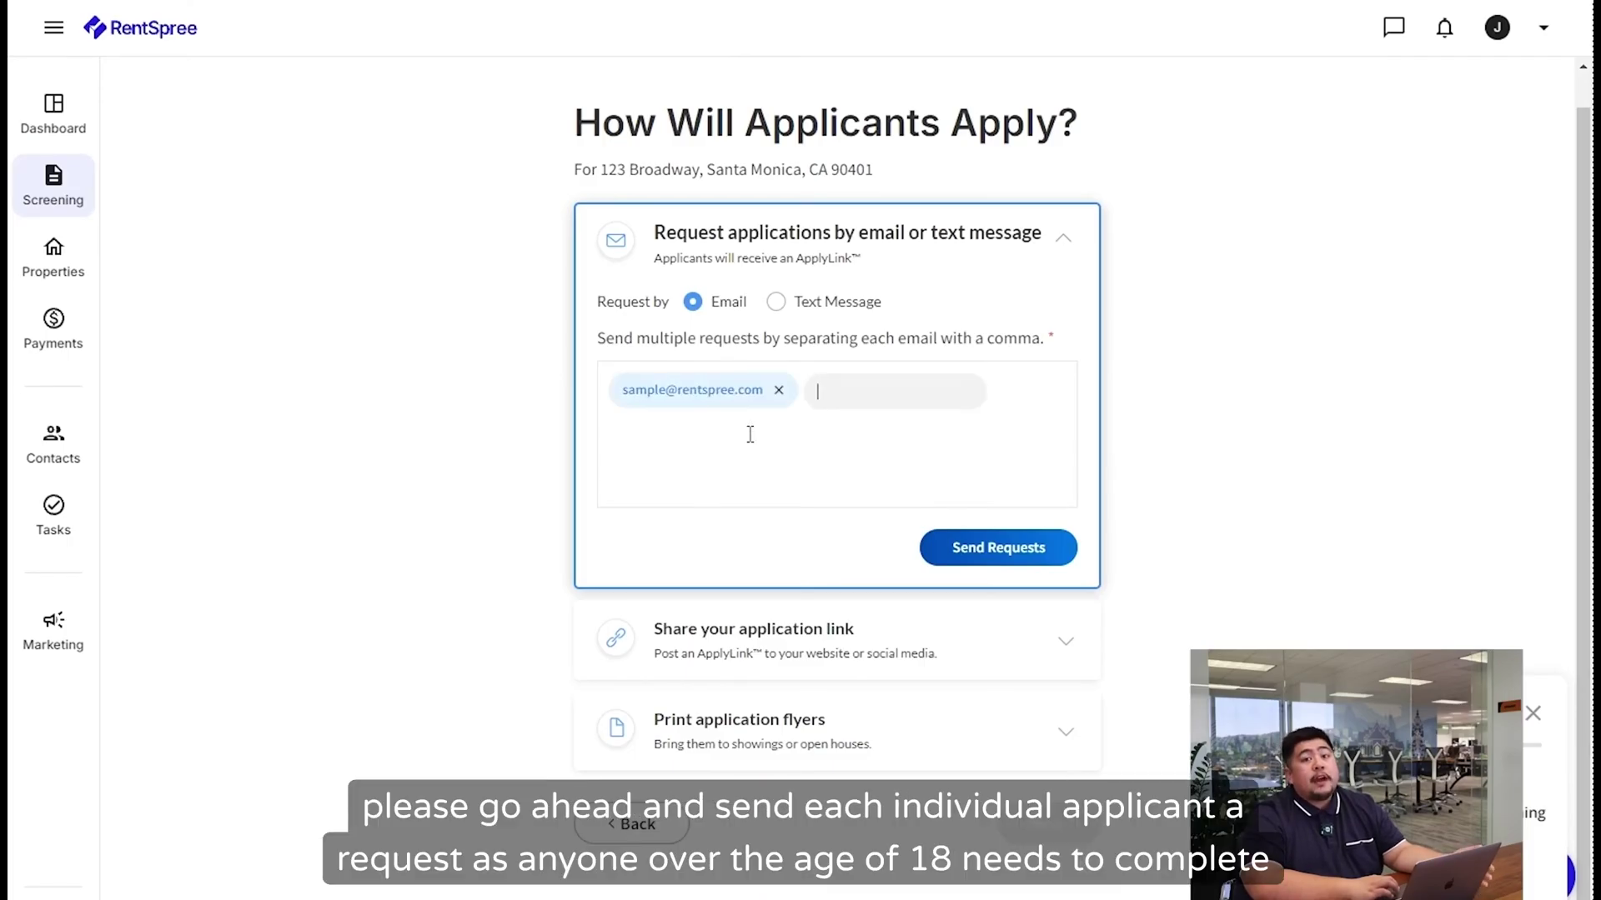
pyautogui.write(',sample2@rents')
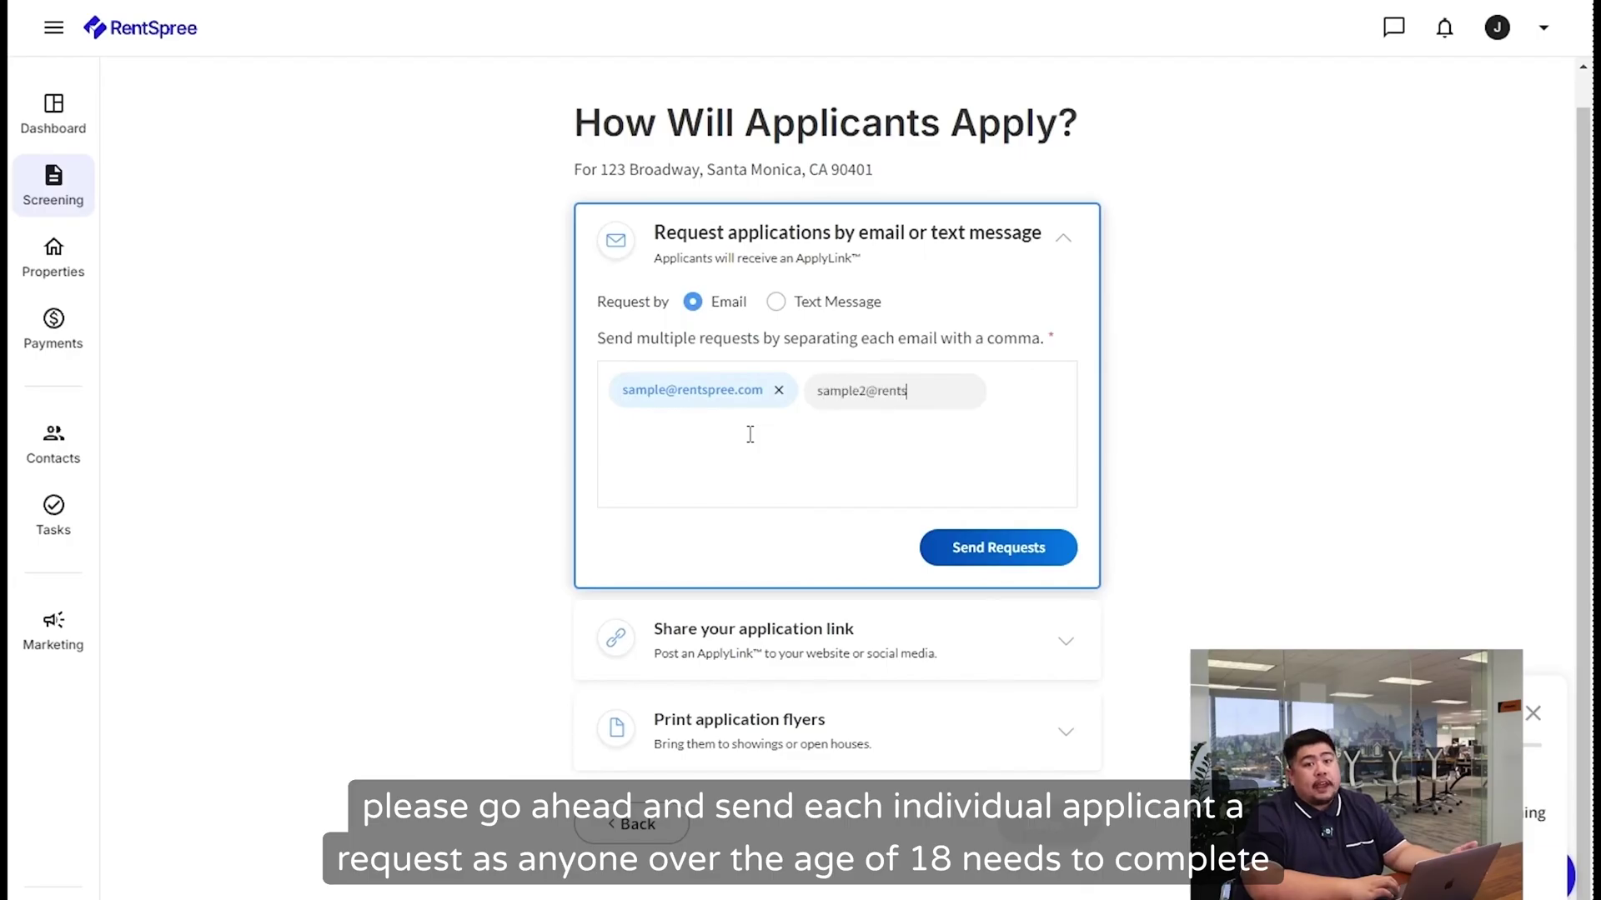
pyautogui.write('pree.com,')
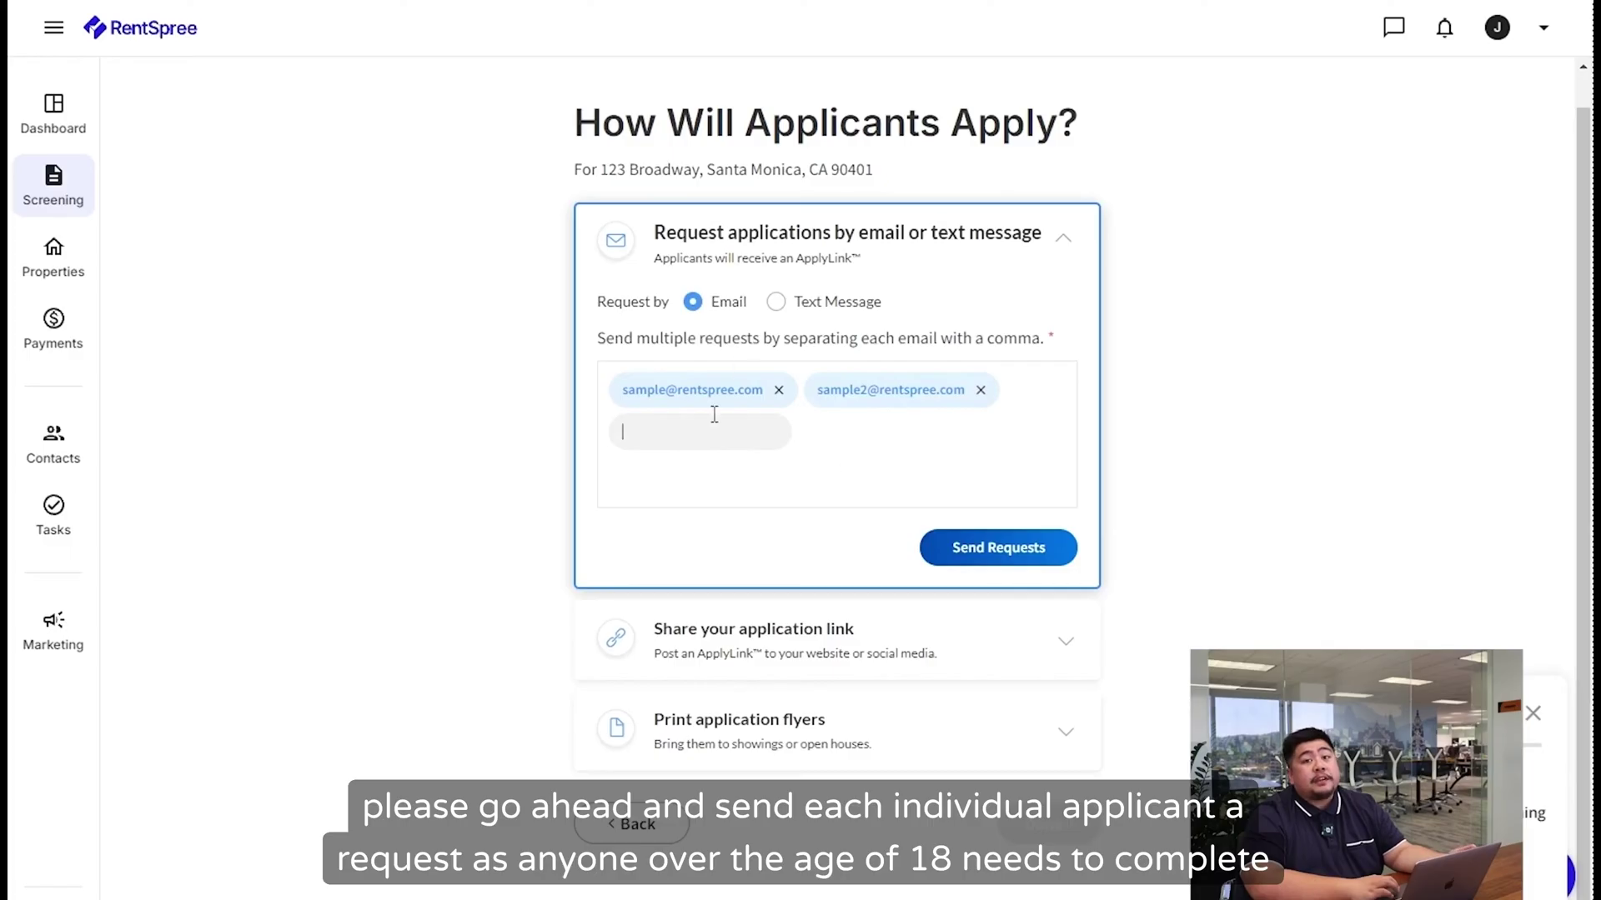
pyautogui.click(958, 547)
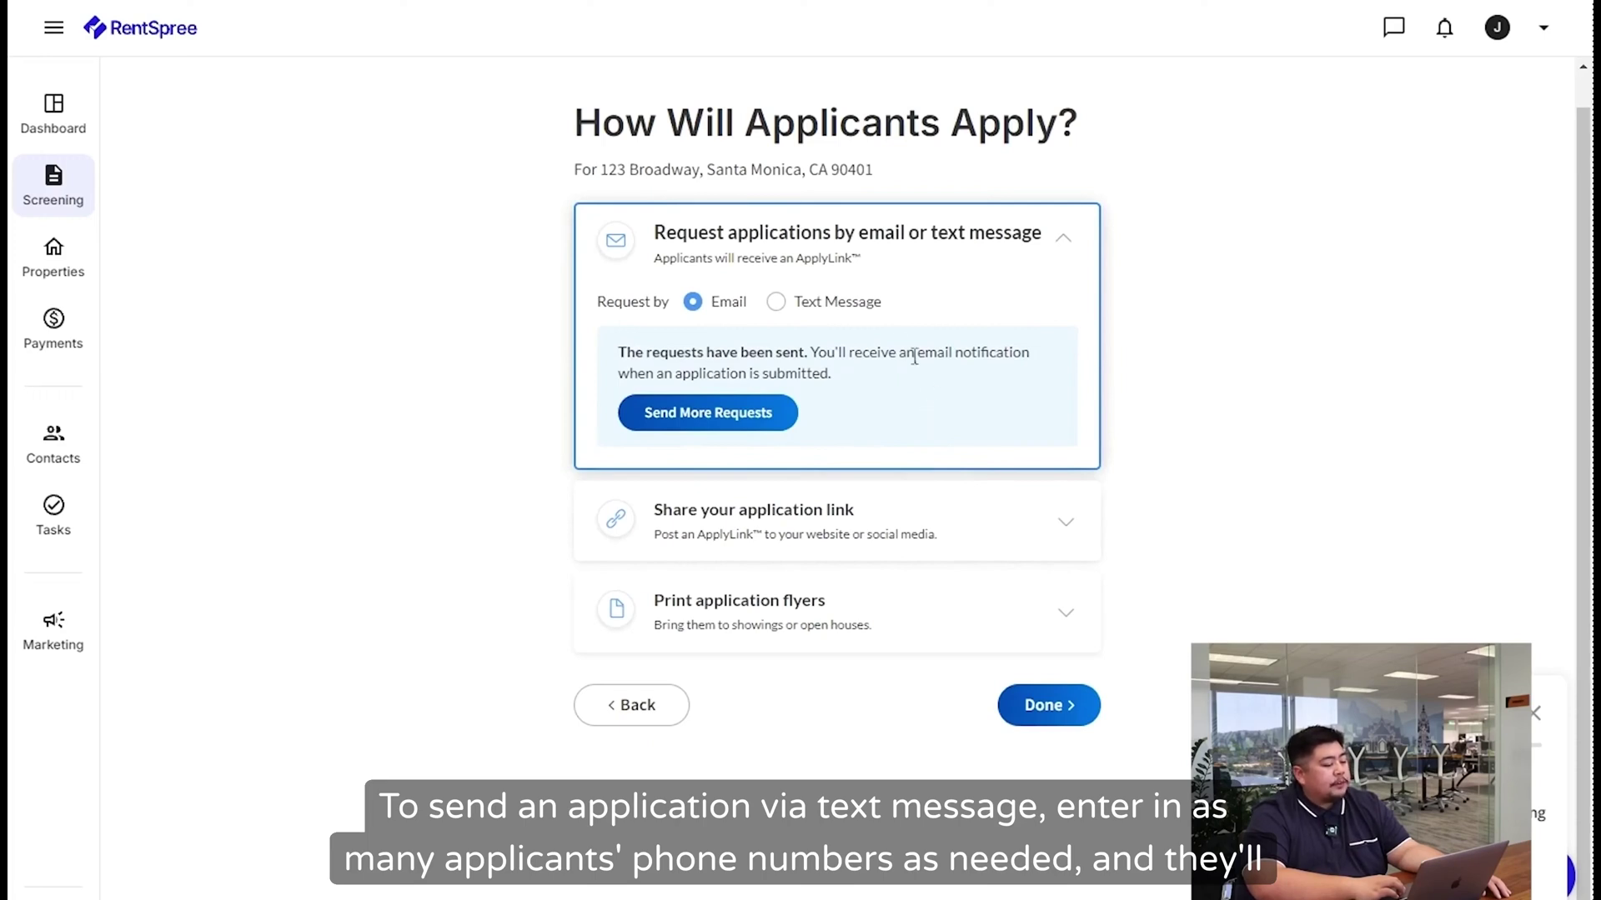
# - Send an application request by text message to the applicant's phone number
pyautogui.click(837, 304)
pyautogui.write('5555555555')
pyautogui.click(961, 553)
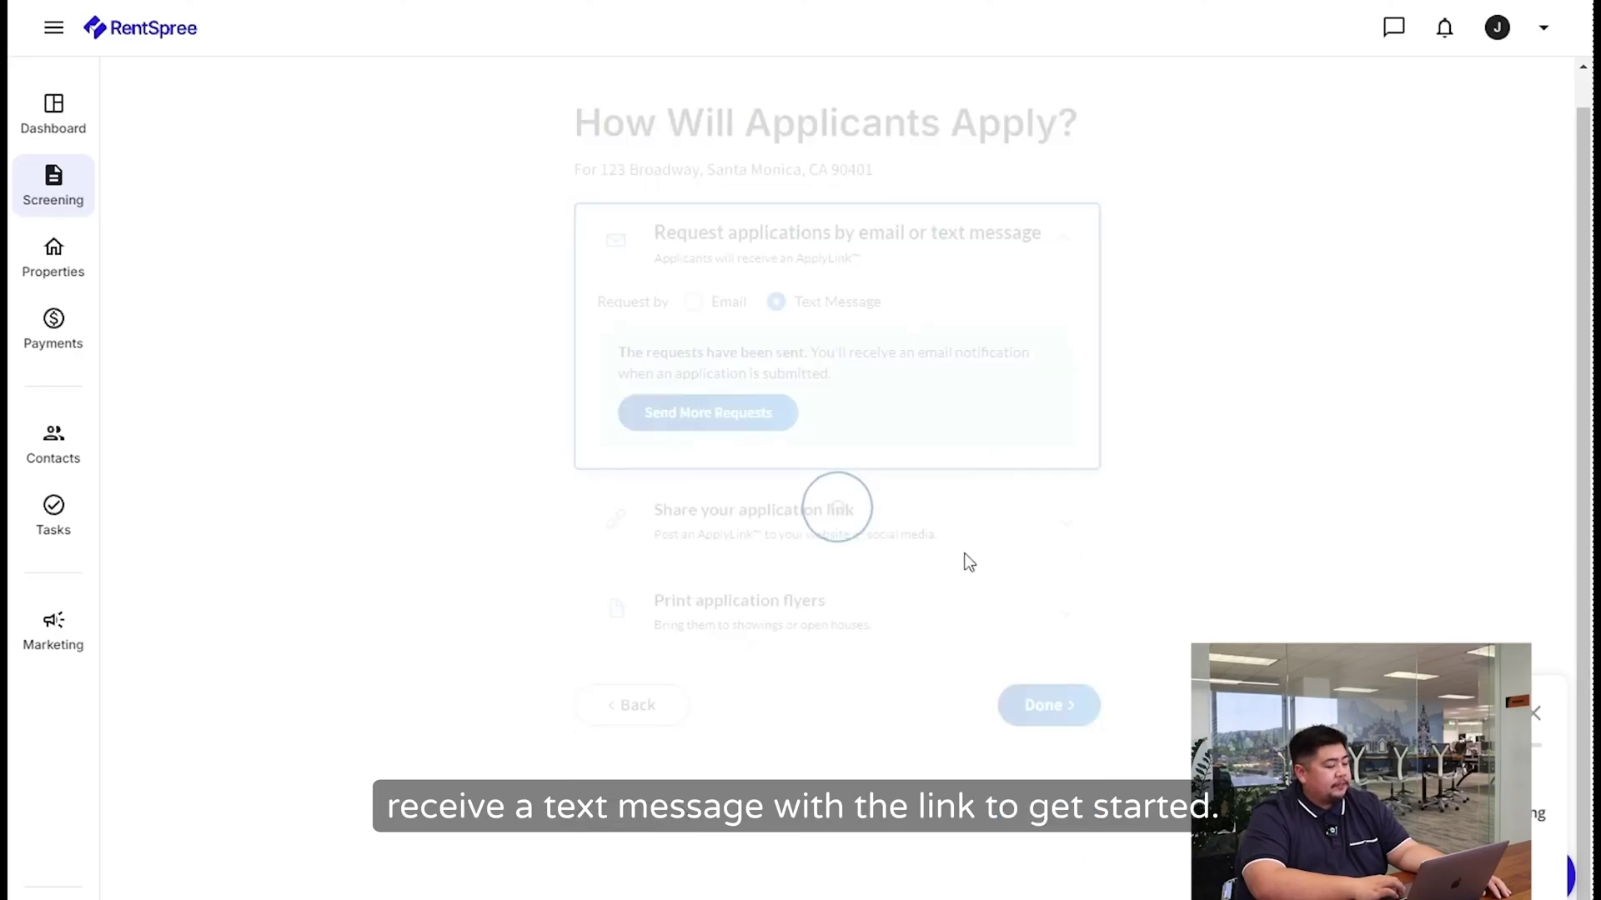
# - Copy the shareable application link and print the application flyer
pyautogui.click(901, 521)
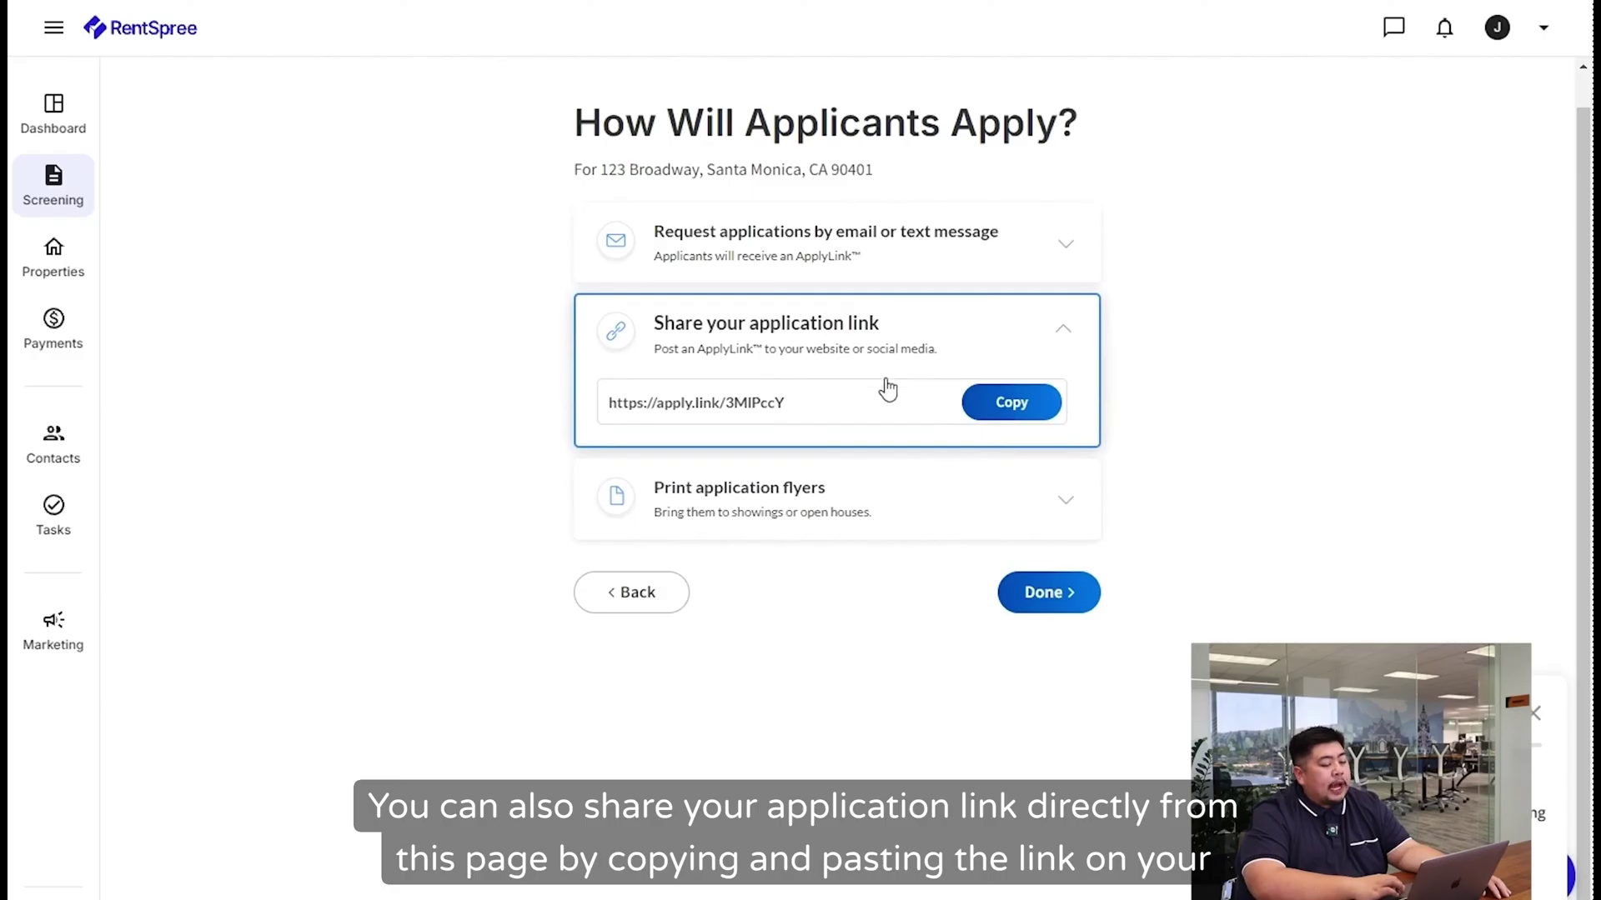
pyautogui.click(1011, 403)
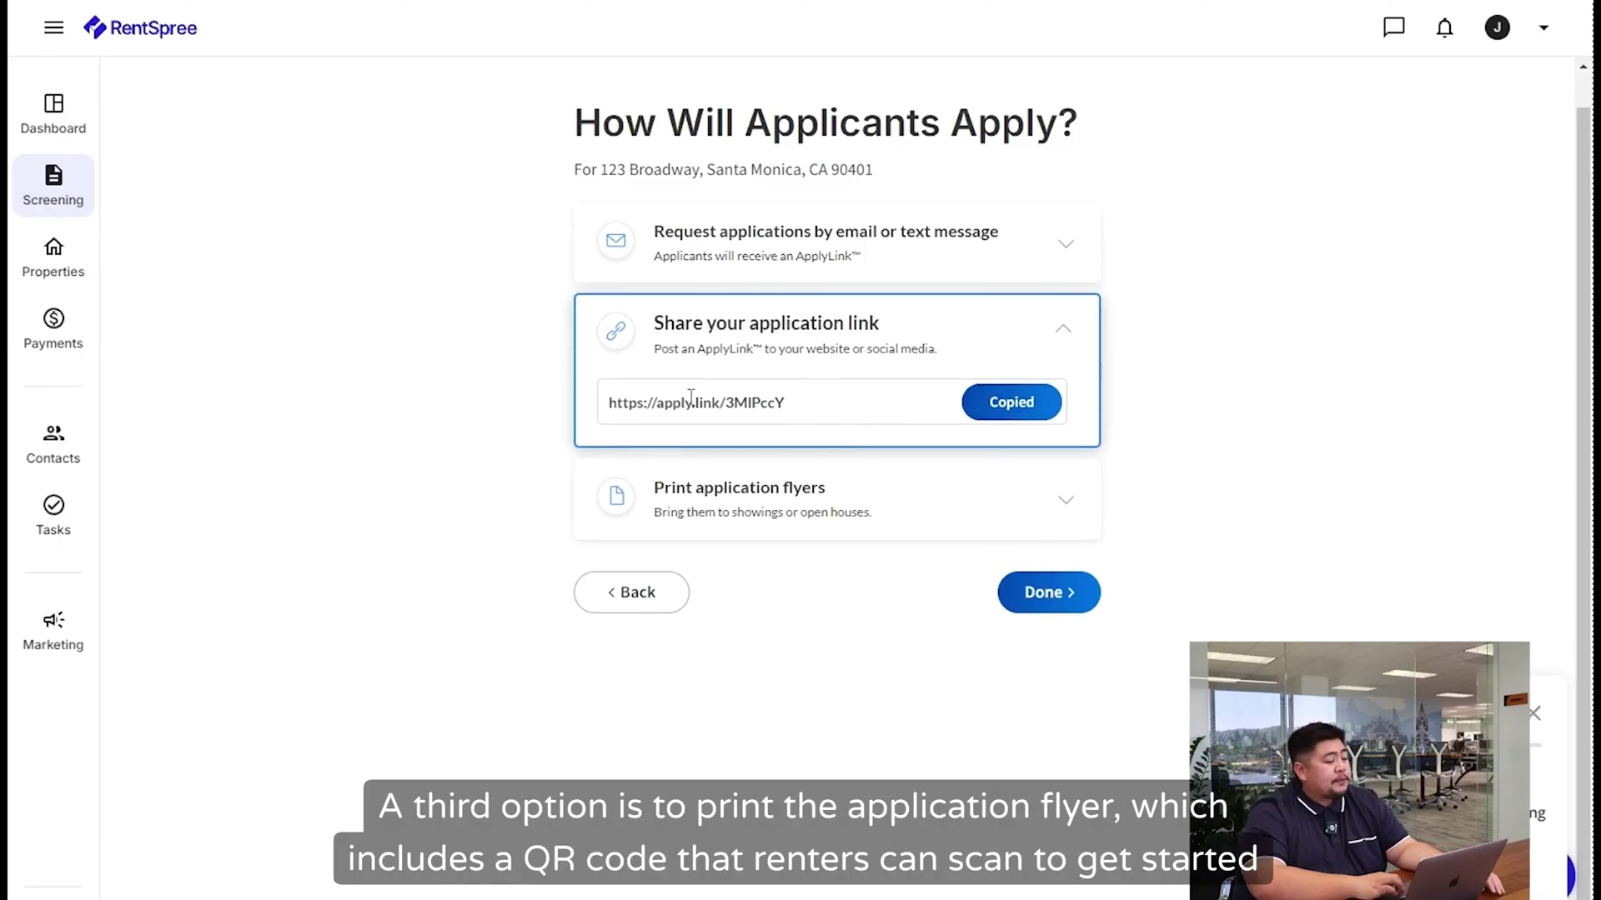
pyautogui.click(830, 514)
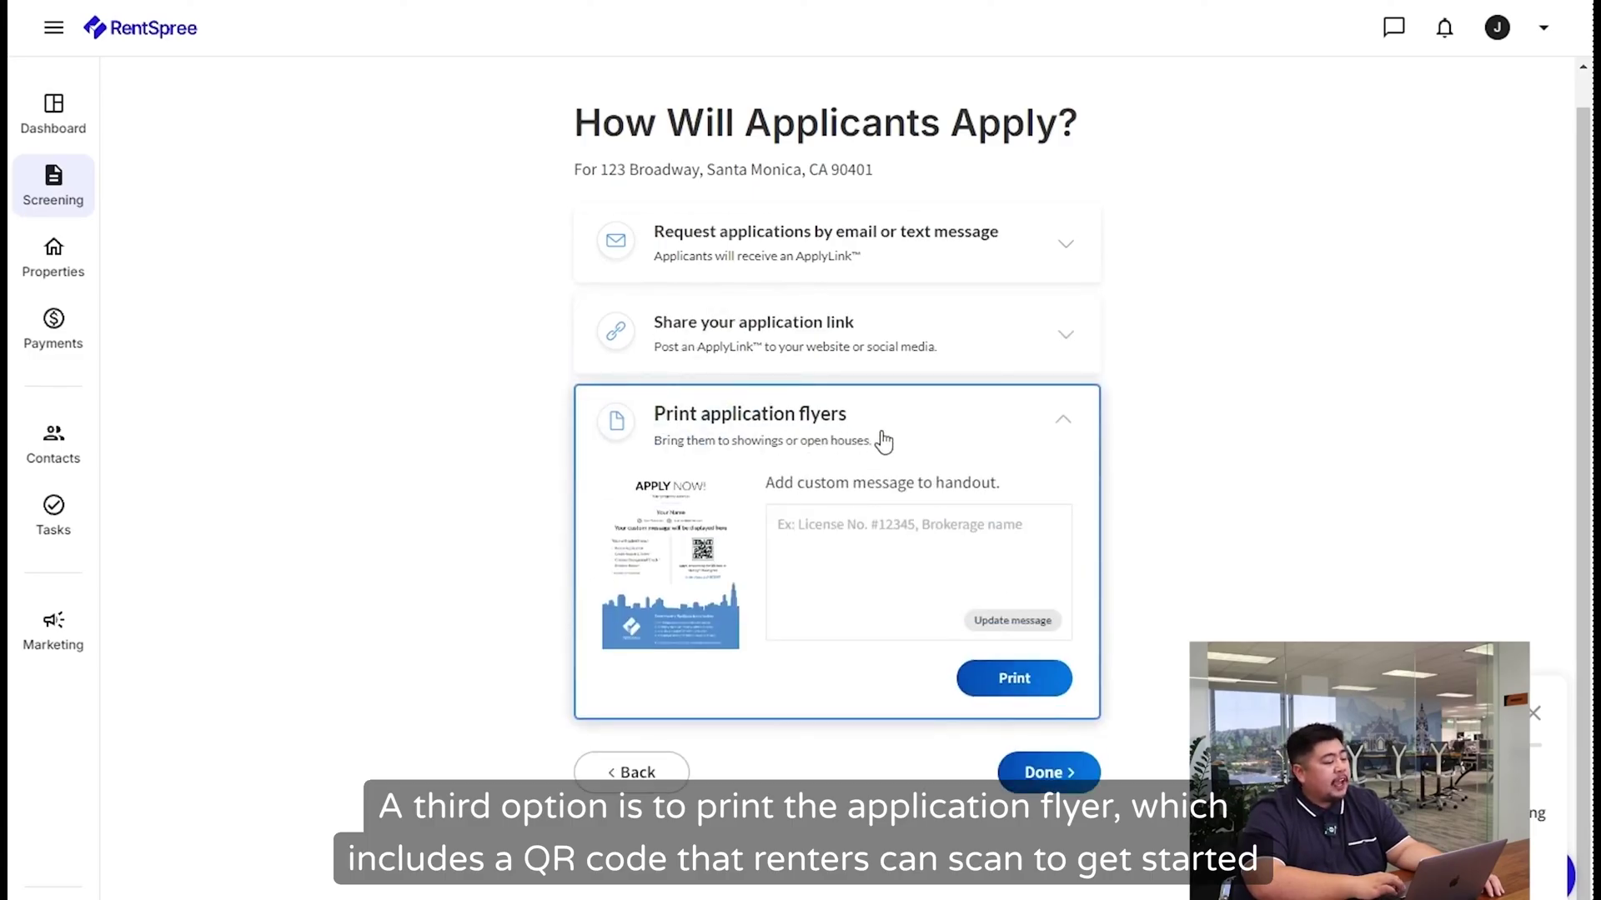
pyautogui.click(1027, 689)
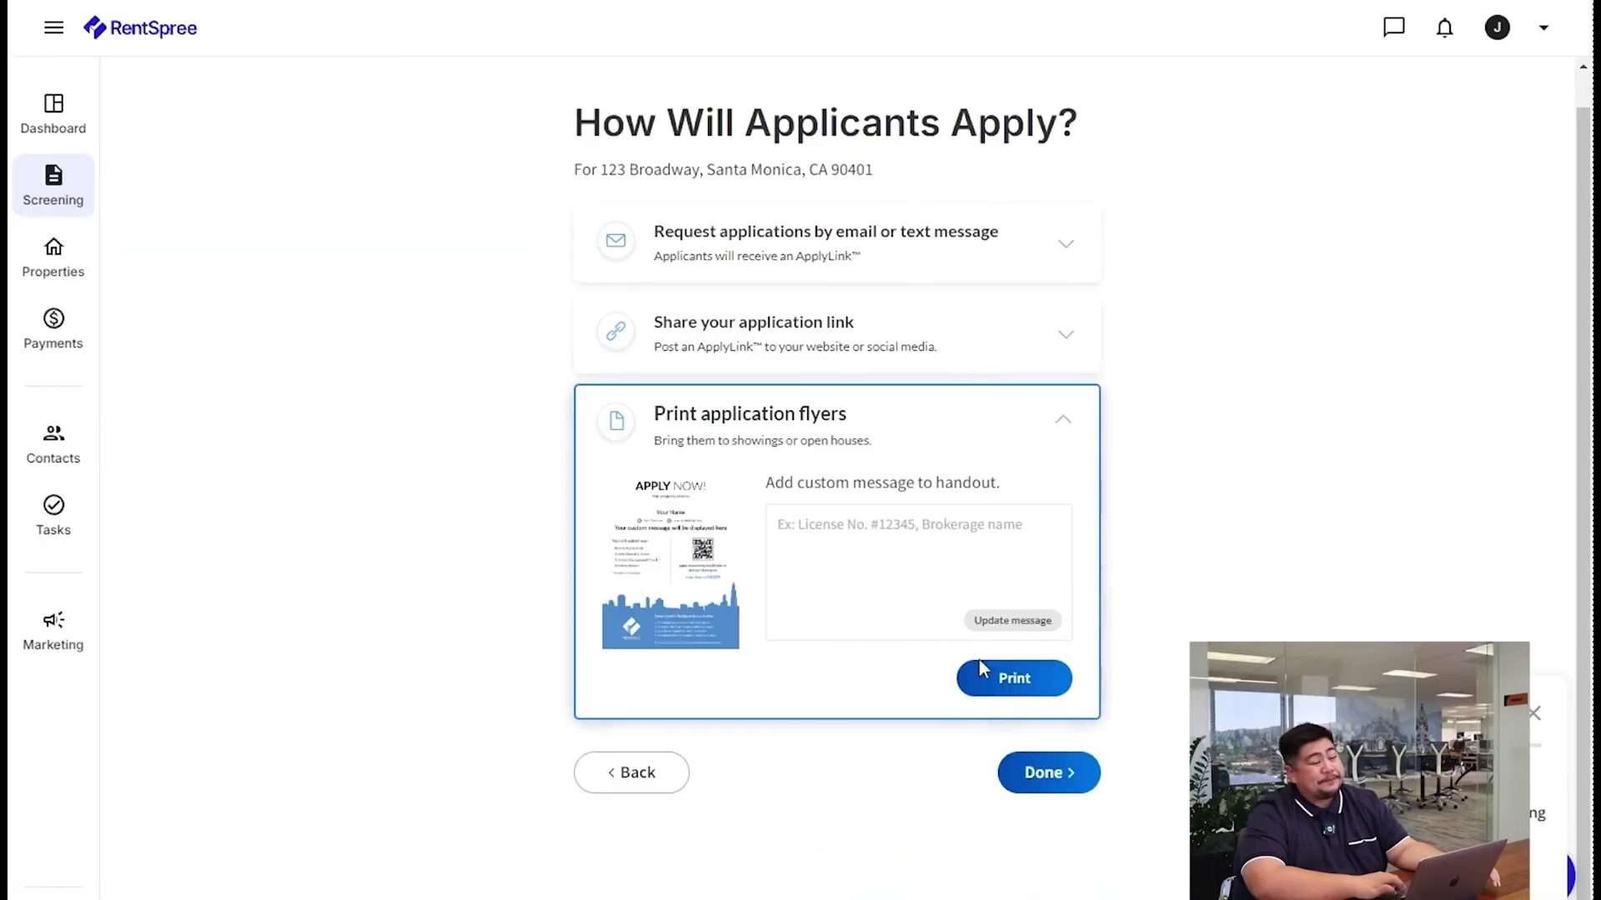
# - Finish and dismiss the new features notice, ticking 'Do not show again'
pyautogui.click(1064, 781)
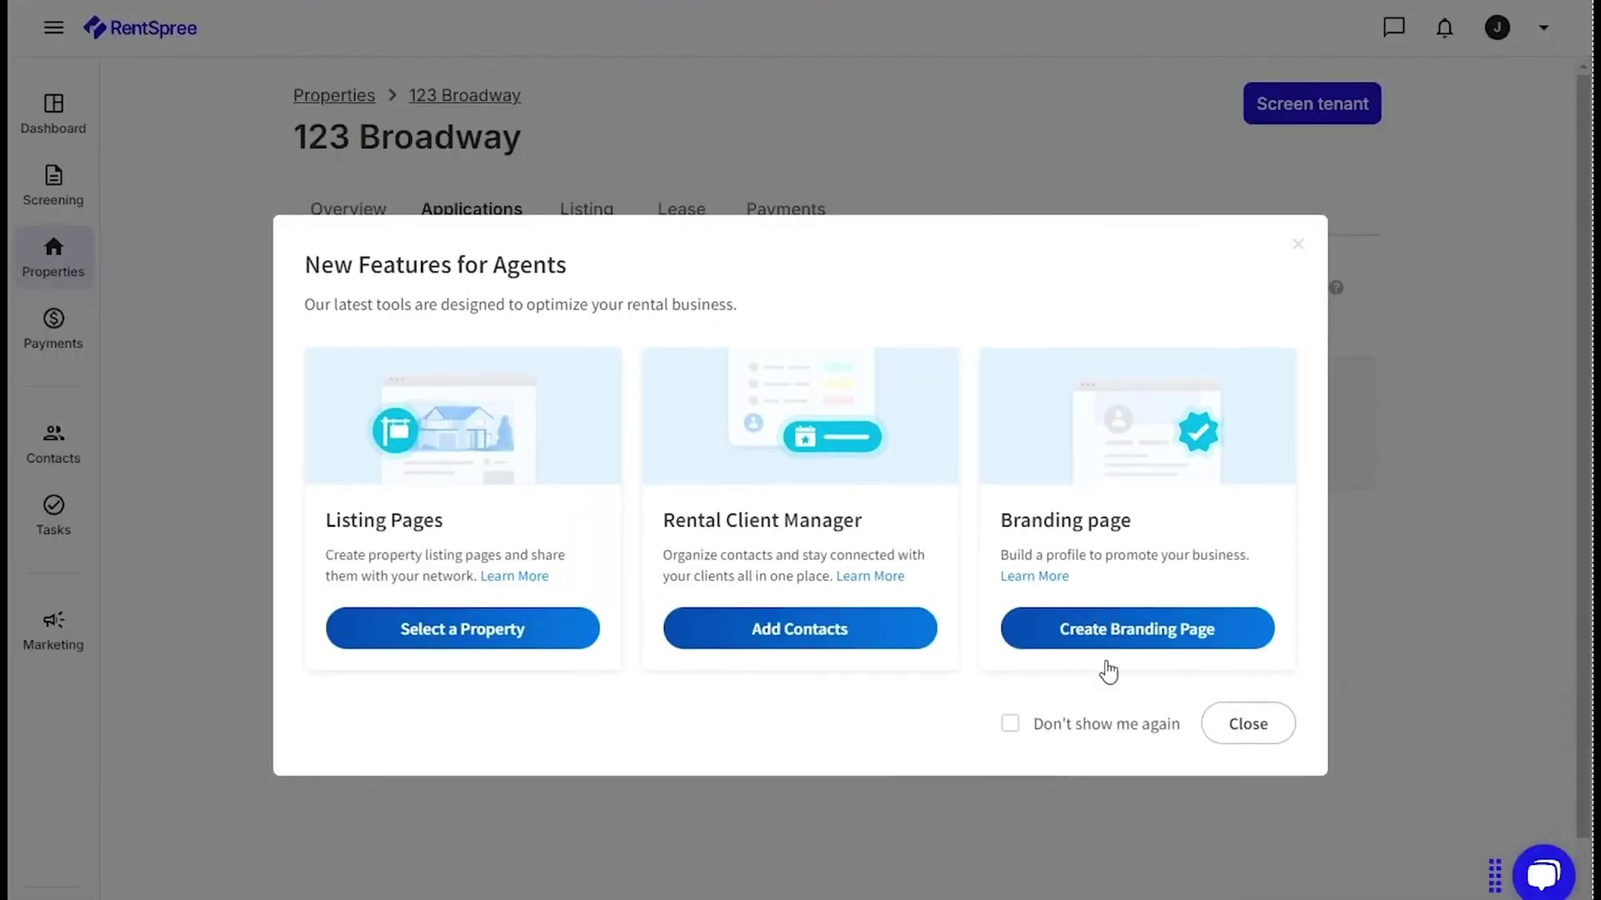
pyautogui.click(1089, 727)
pyautogui.click(1263, 733)
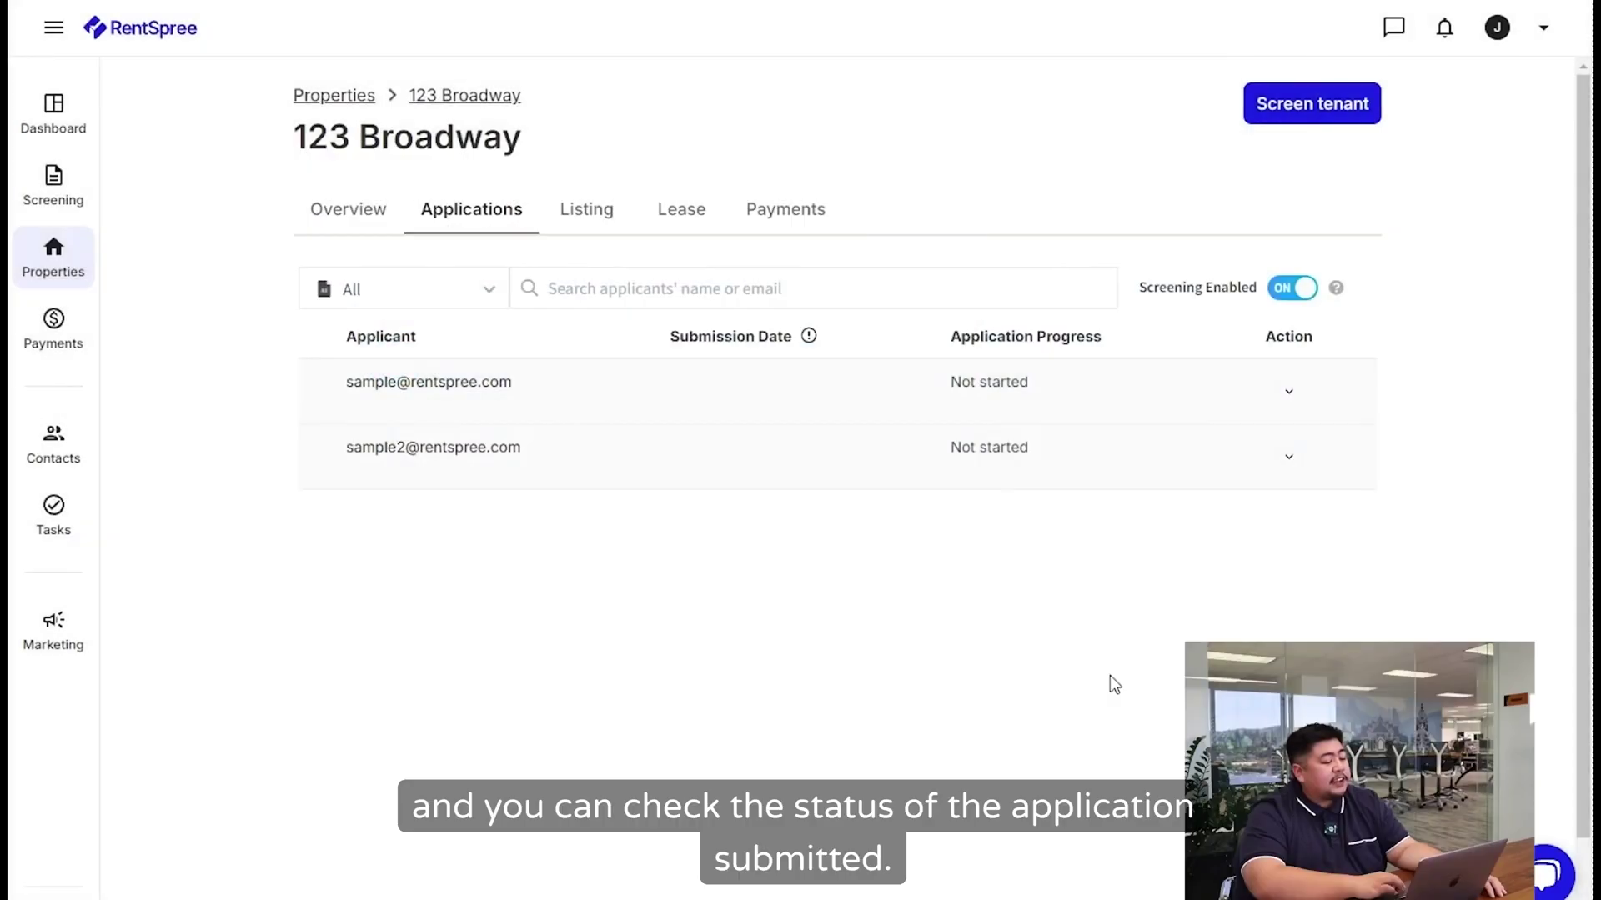